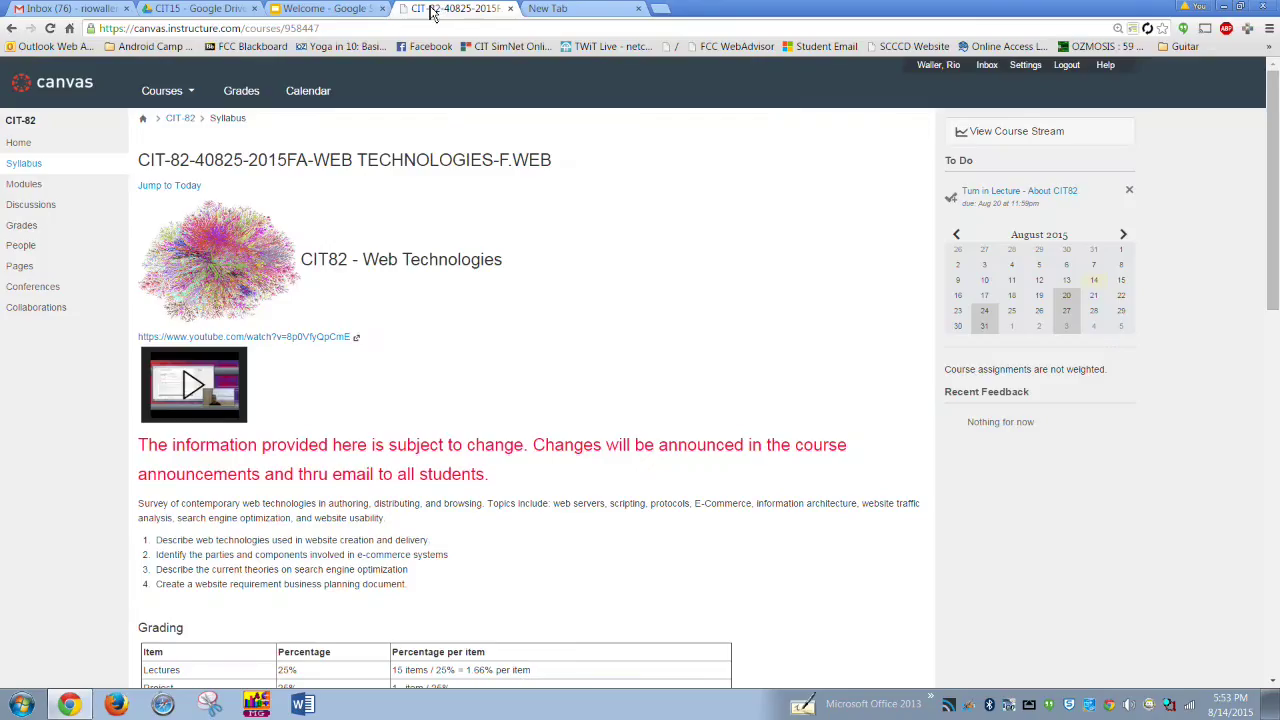
- Switch from the CIT-82 Canvas syllabus to the Gmail inbox
left_click(34, 10)
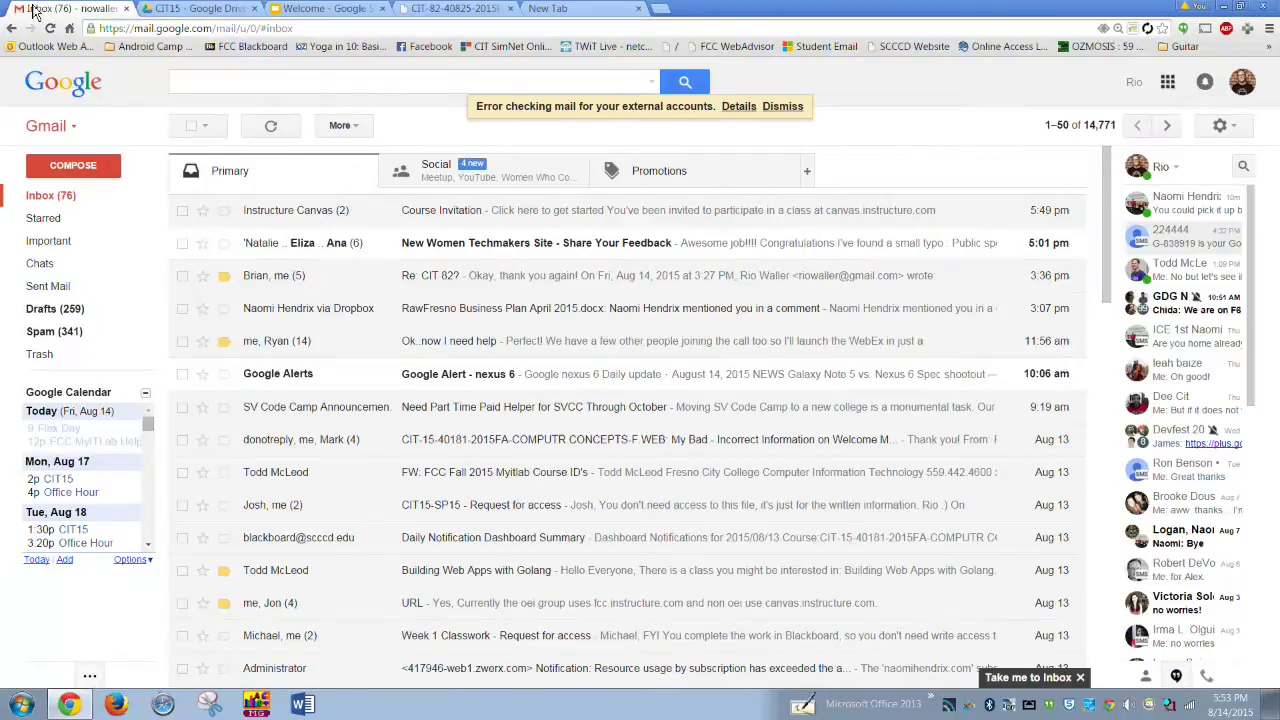
- Open the Instructure Canvas CIT-82 Course Invitation email and zoom the page in
left_click(293, 212)
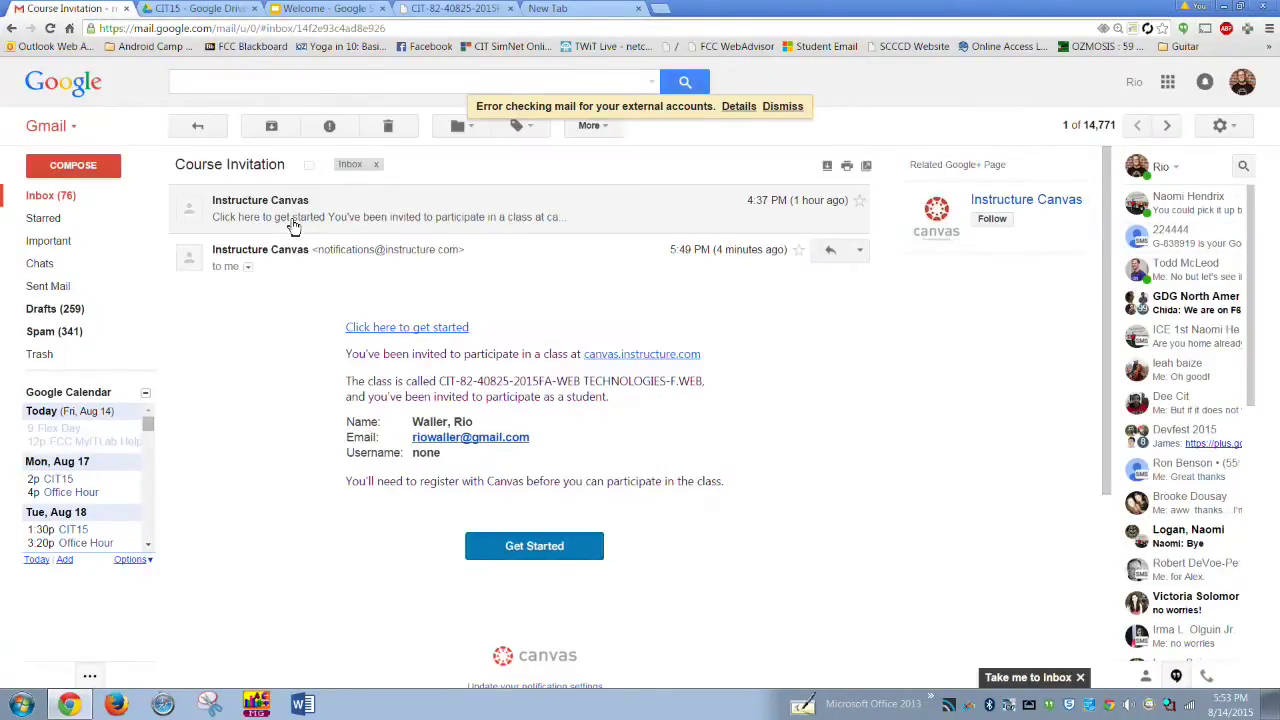
key("ctrl+plus")
key("ctrl+plus")
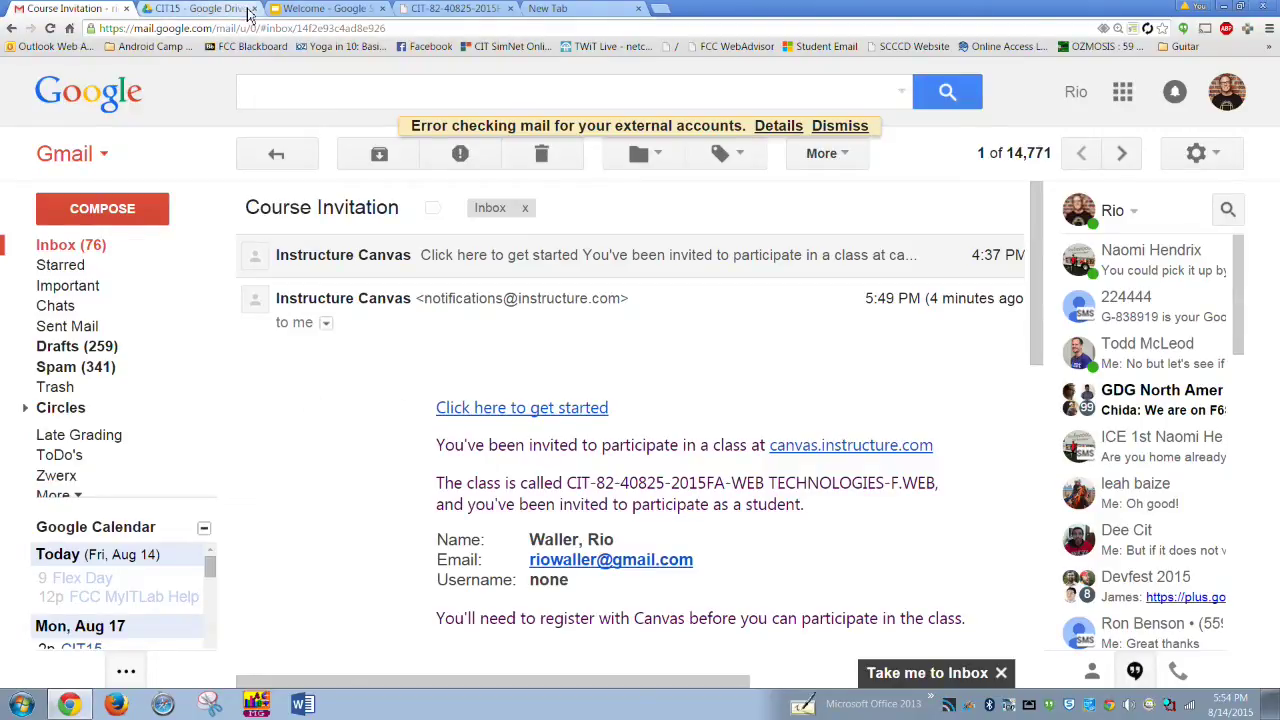
- Return to the CIT-82 syllabus and open the August 2015 course calendar
left_click(420, 12)
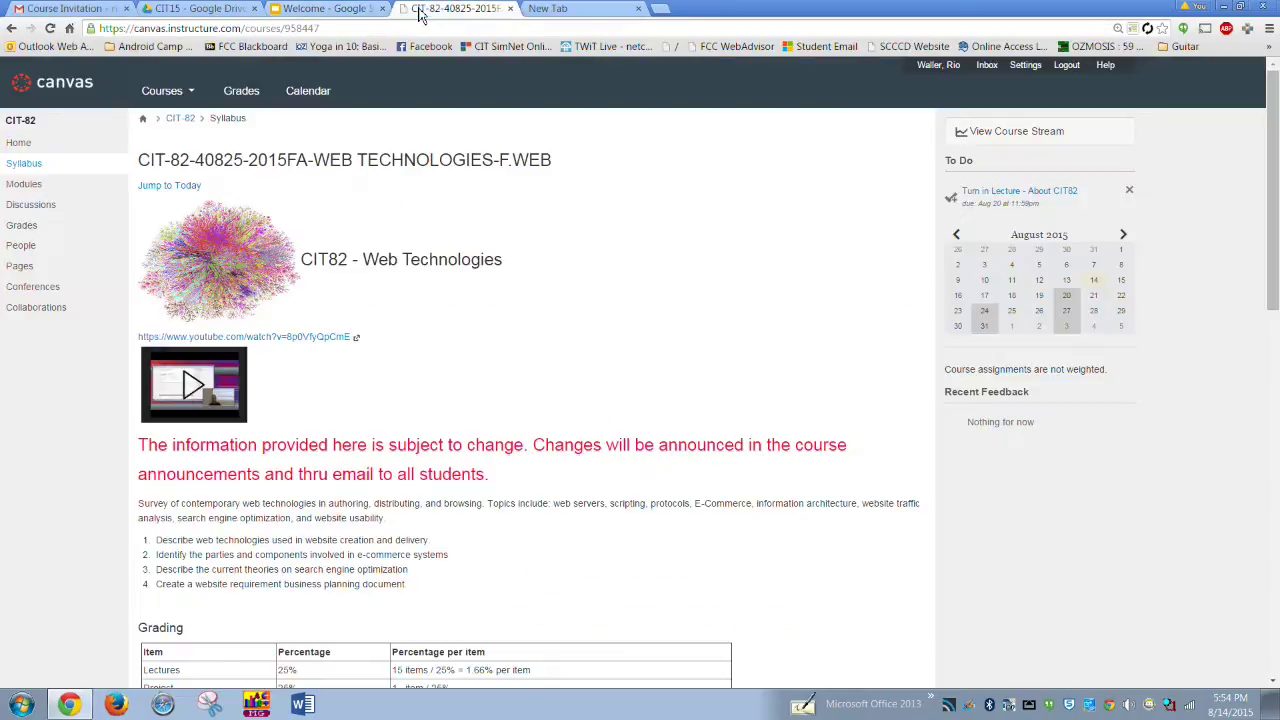
scroll(516, 377, "down", 1)
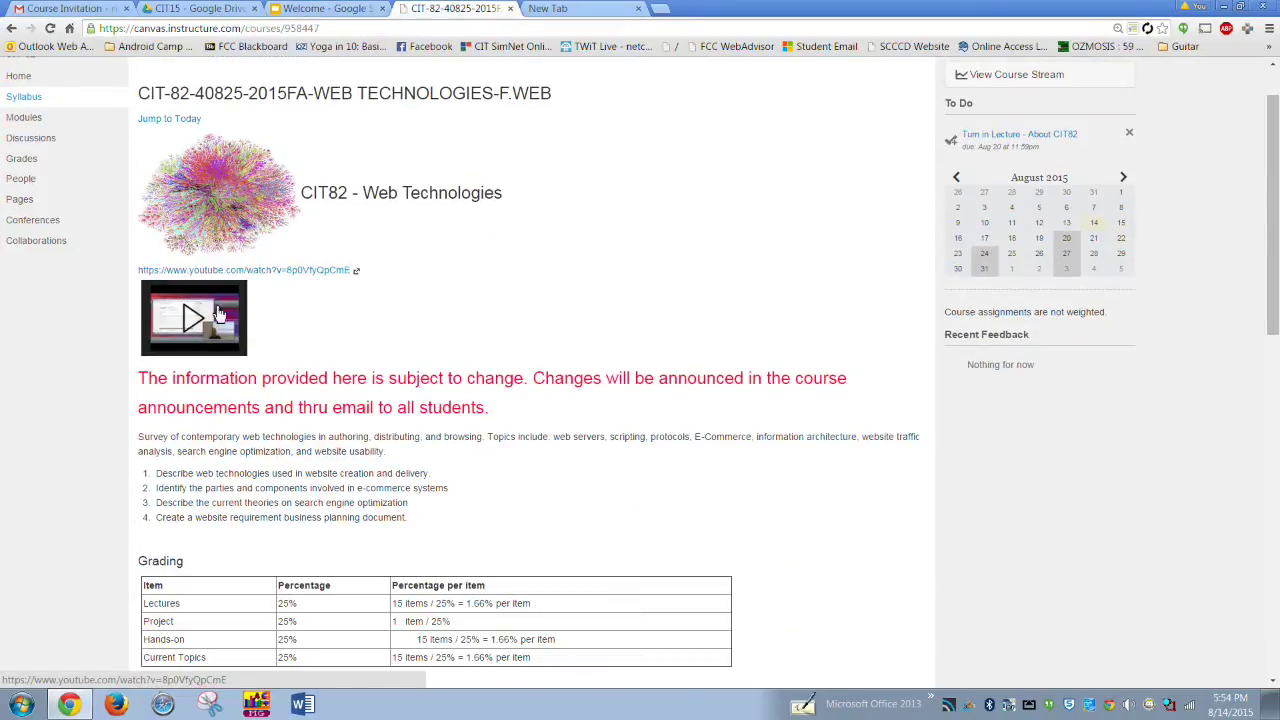
scroll(268, 330, "up", 1)
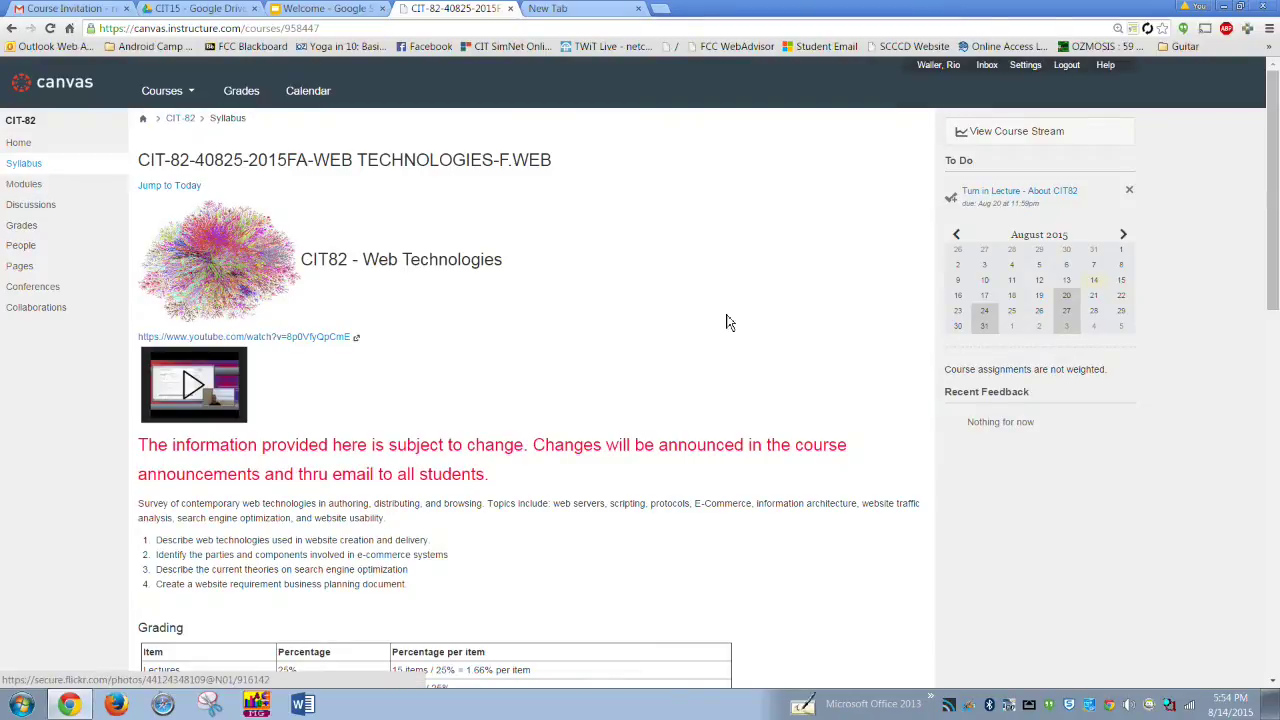
scroll(728, 322, "down", 1)
scroll(728, 322, "up", 1)
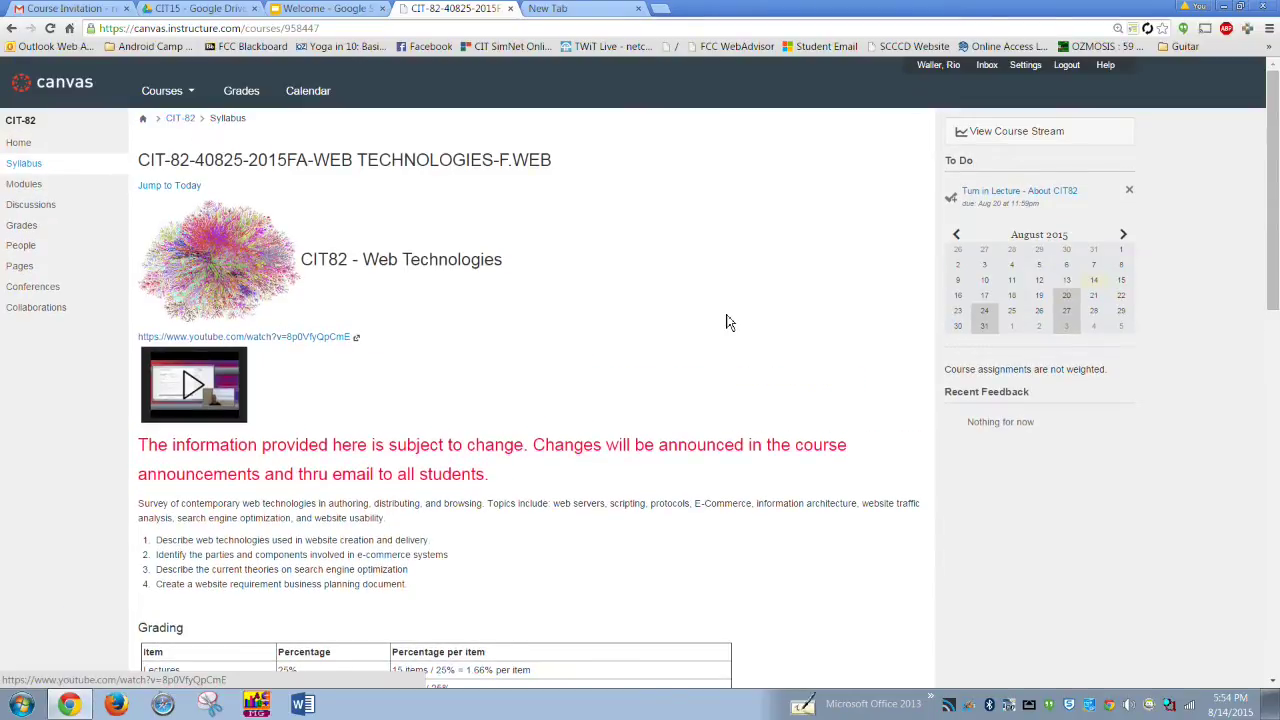
left_click(302, 94)
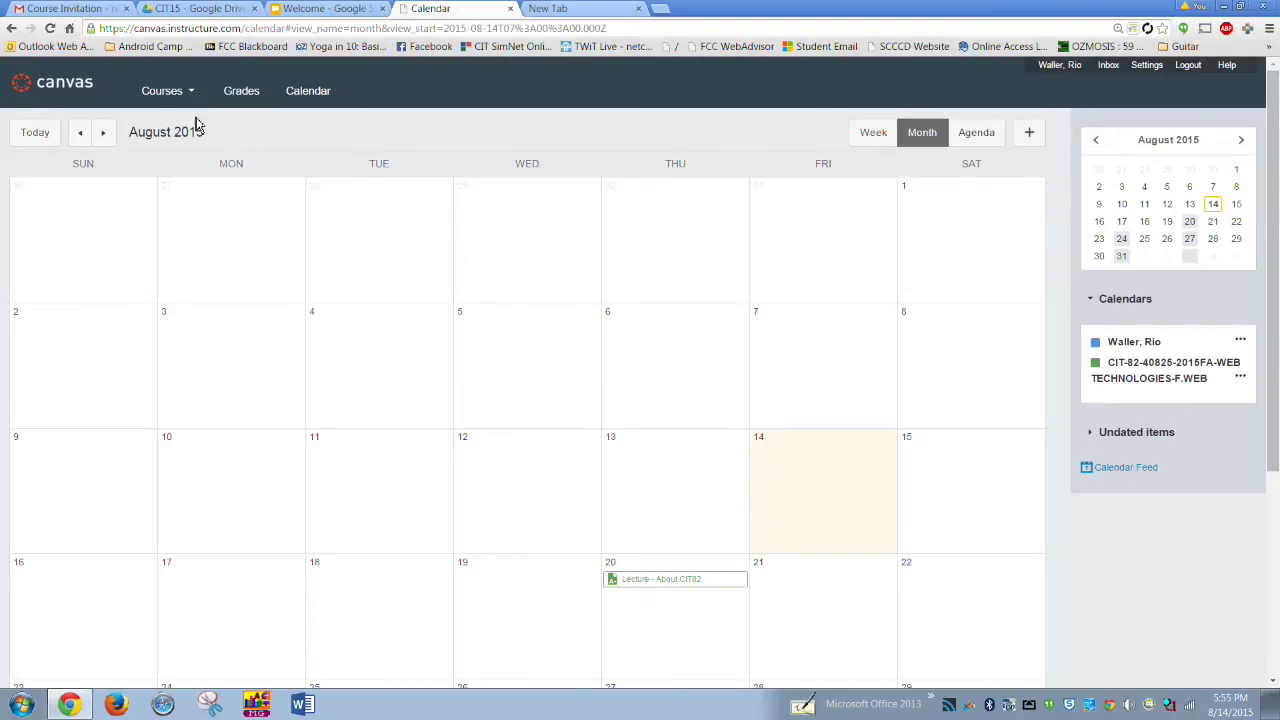
- From the CIT-82 course calendar, show the 'Lecture - About CIT82' event due Aug 20
mouse_move(137, 97)
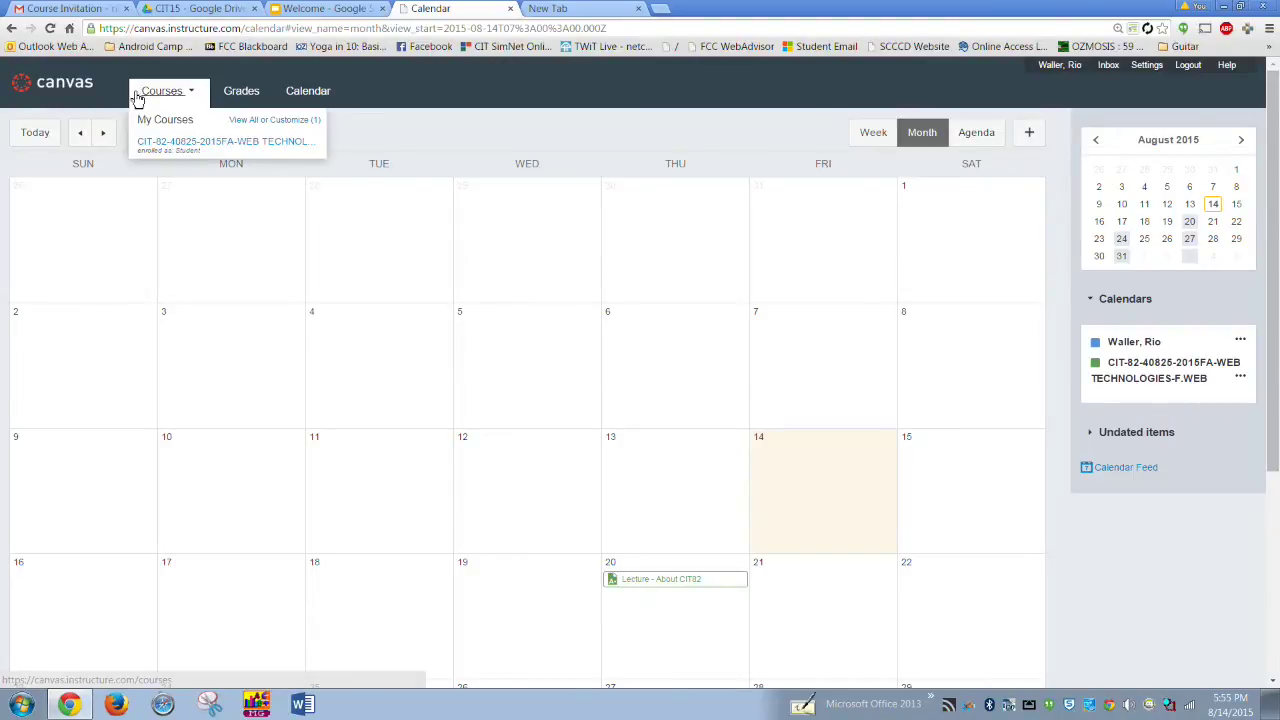
left_click(186, 148)
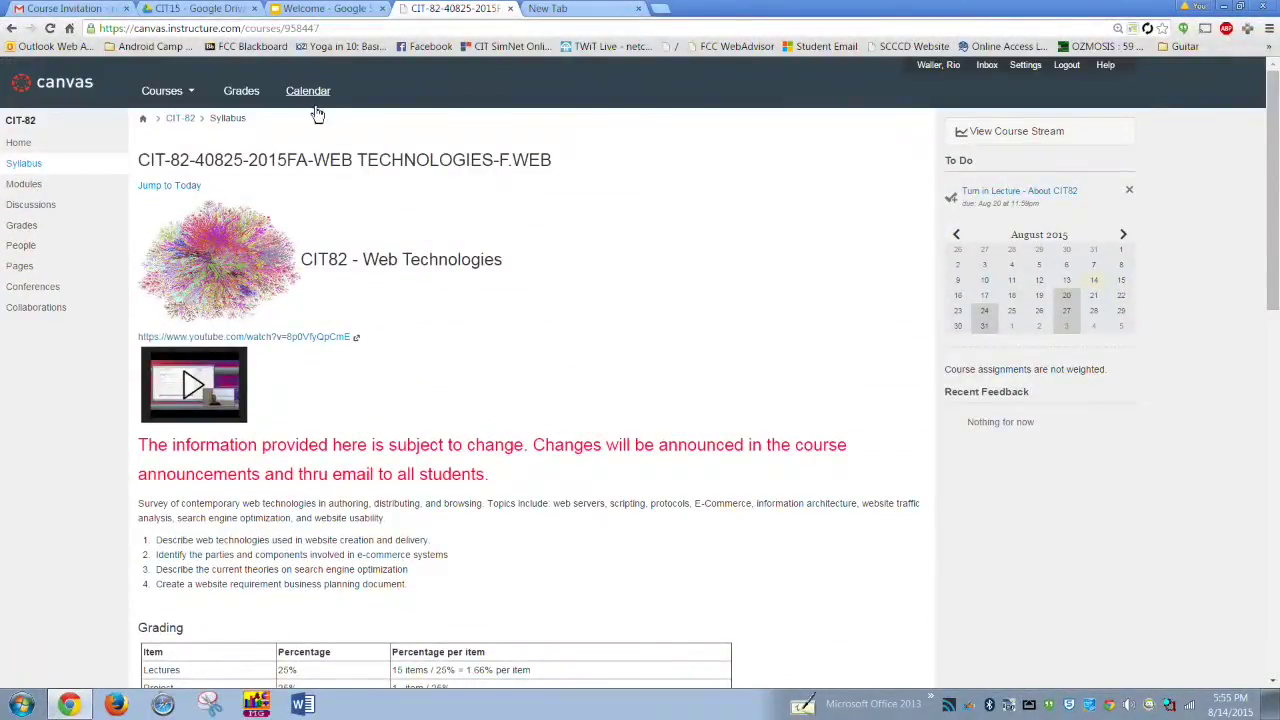
left_click(308, 92)
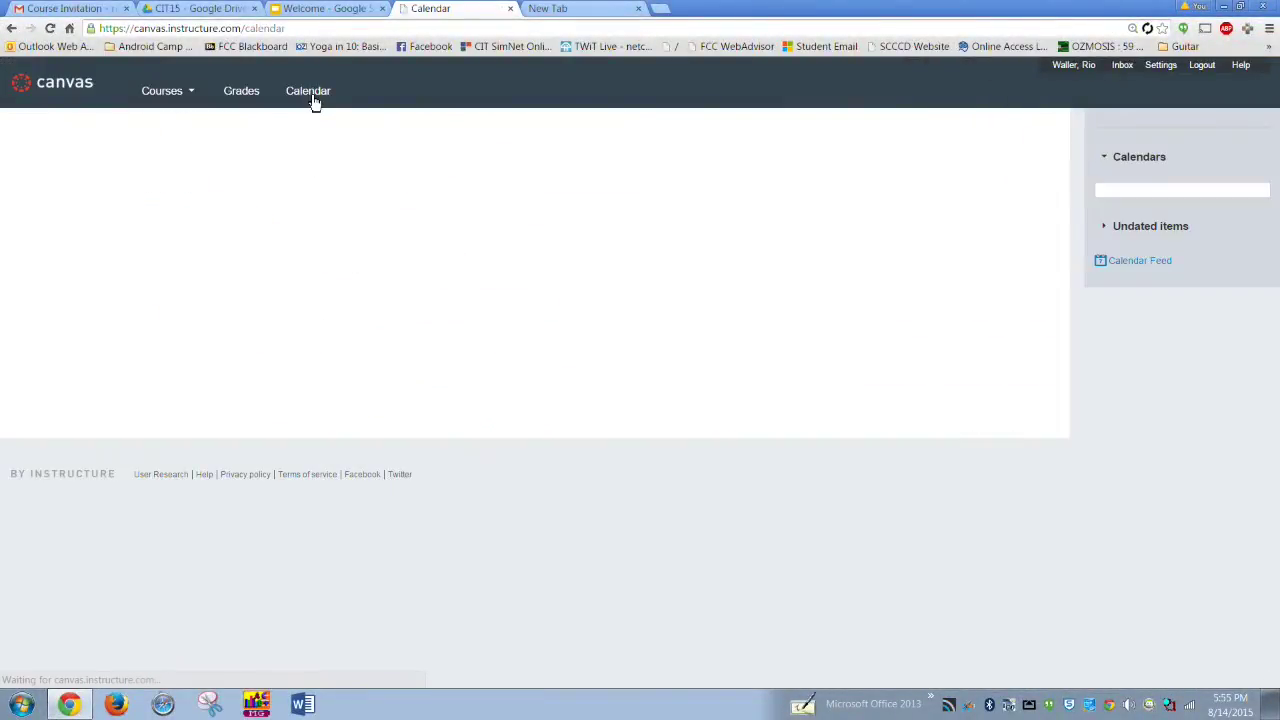
scroll(643, 327, "down", 2)
scroll(643, 327, "down", 3)
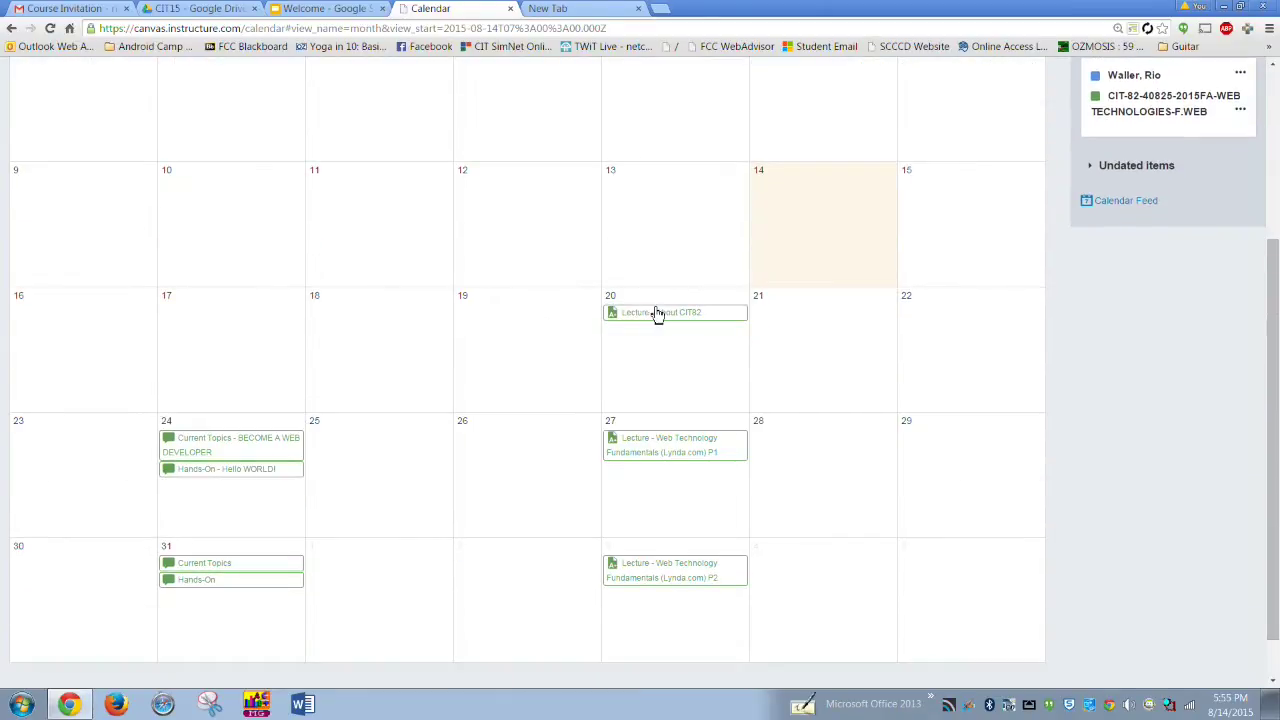
left_click(667, 327)
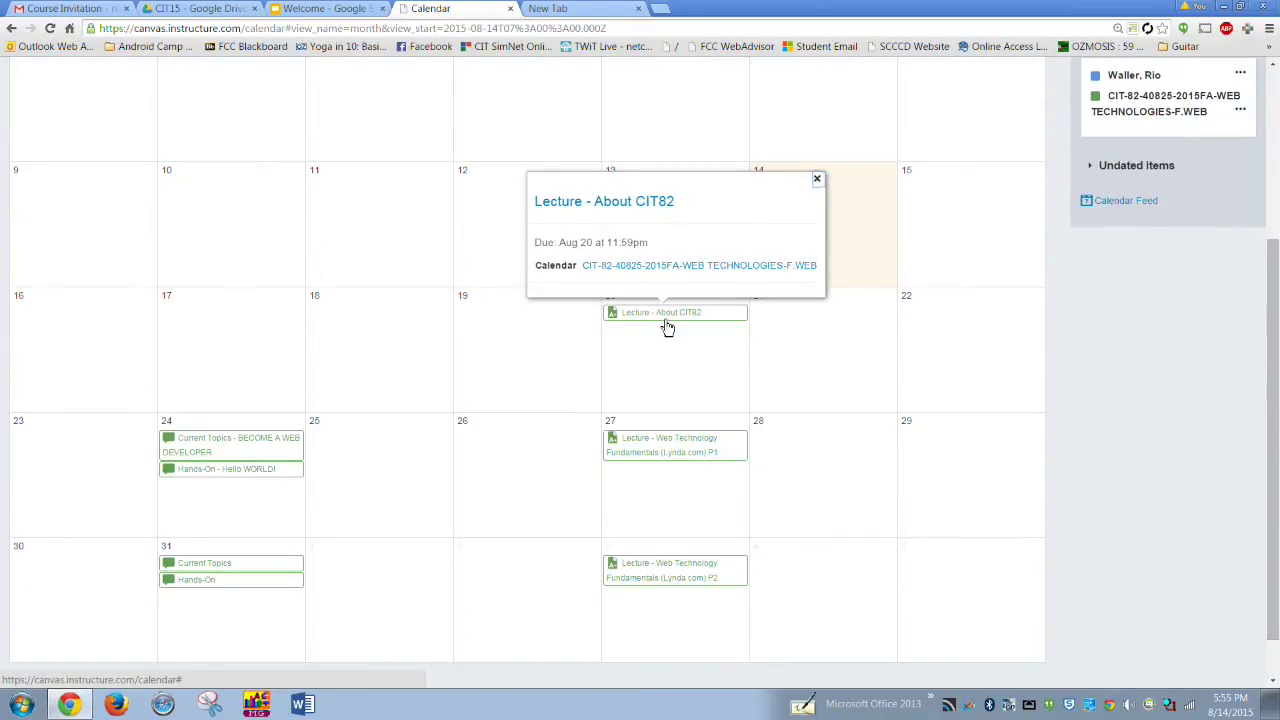
- Open the Text Entry submission form for 'Lecture - About CIT82', then return to the Gmail invitation
left_click(643, 205)
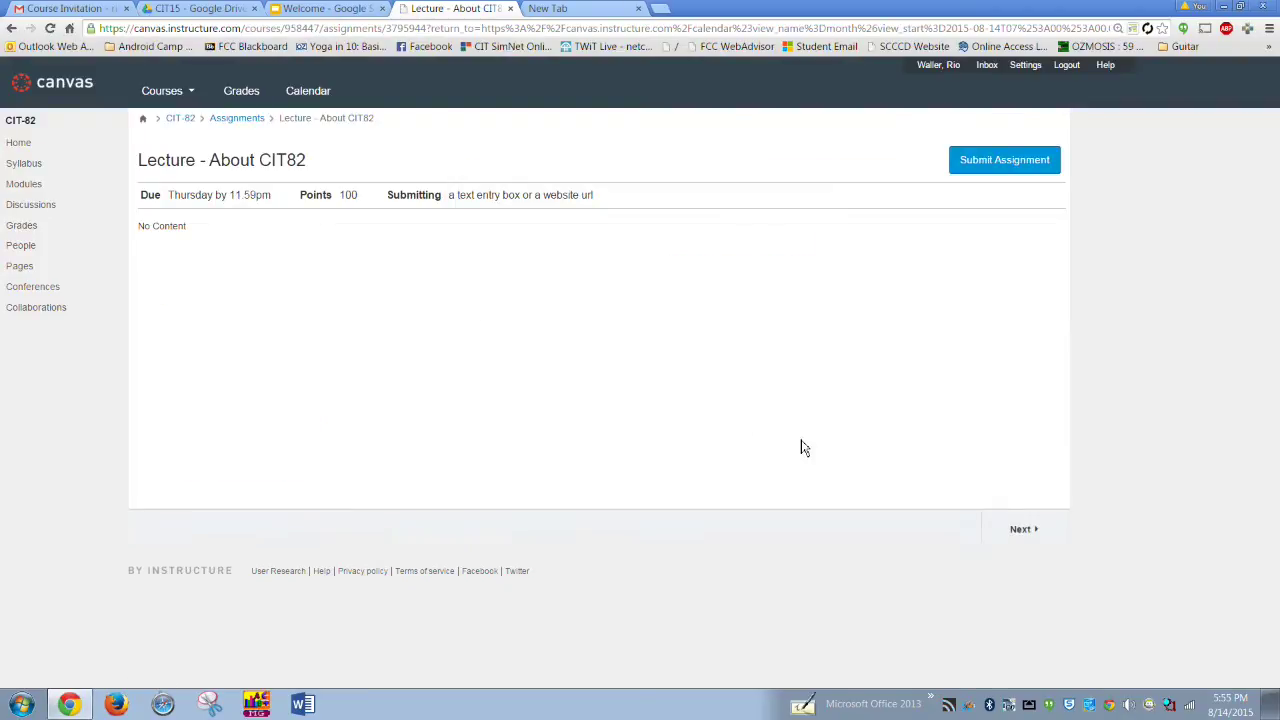
left_click(980, 162)
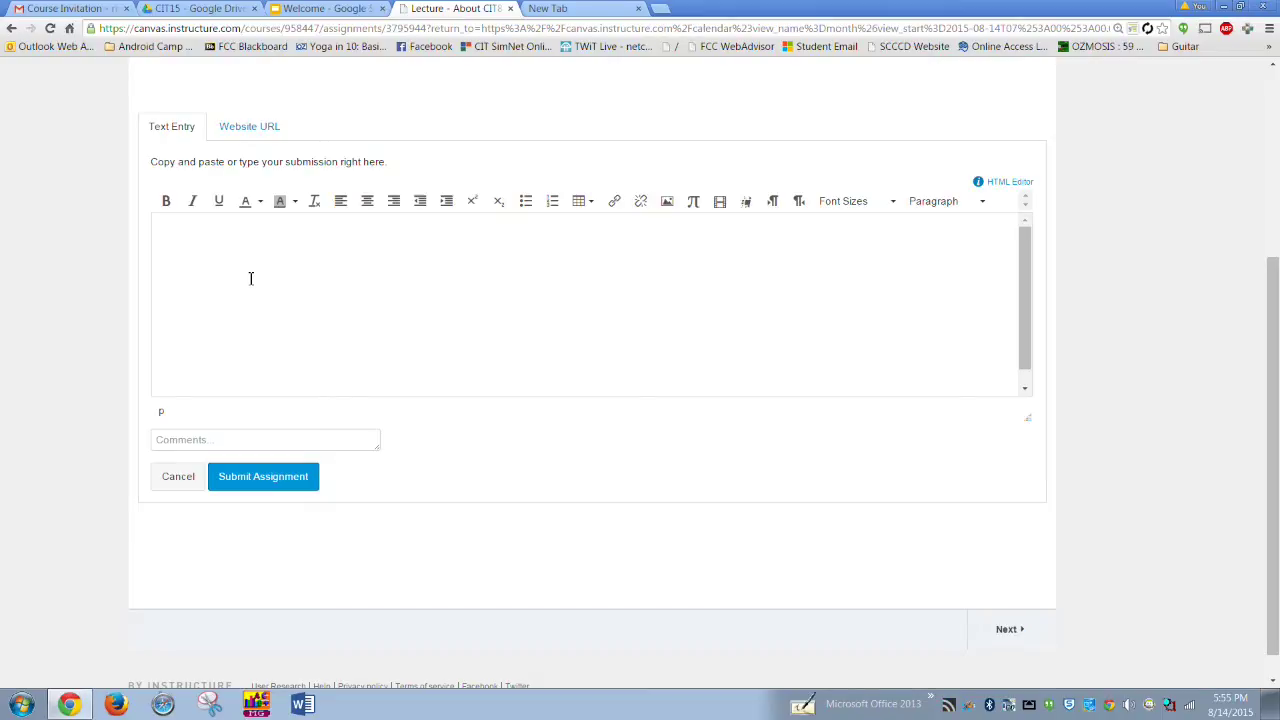
left_click(163, 276)
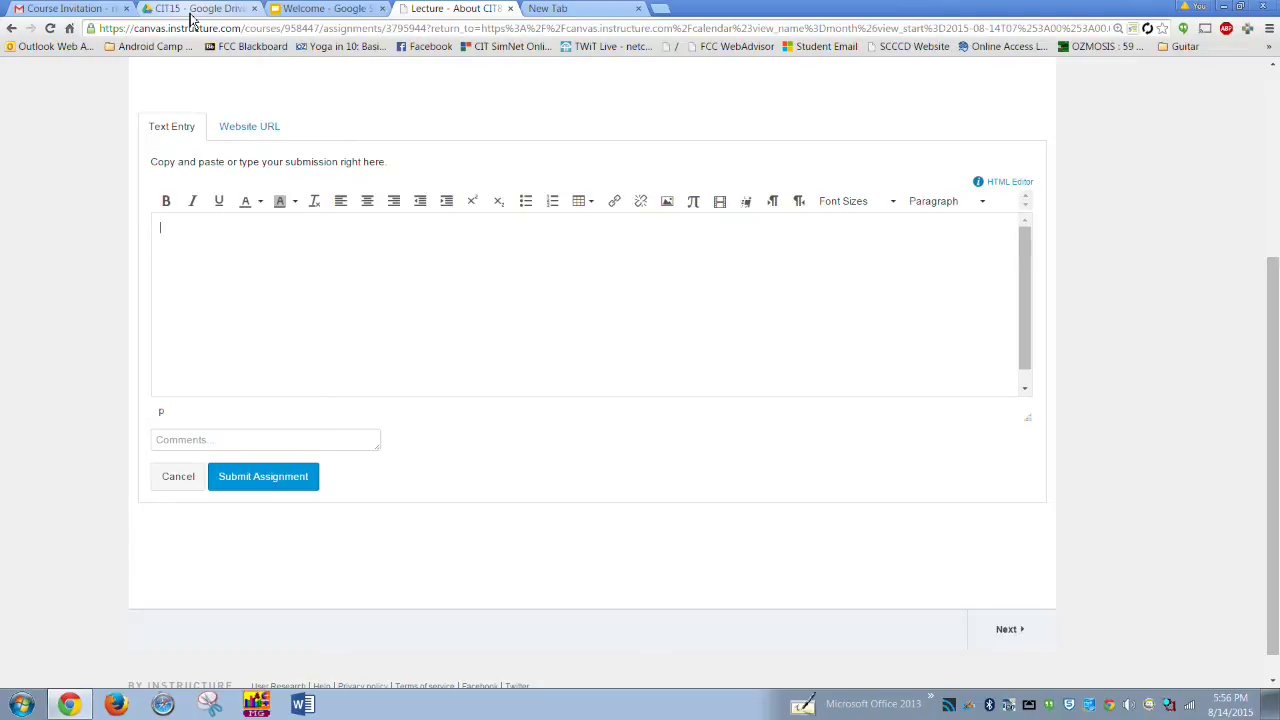
left_click(60, 9)
- Open Google Drive from the apps grid and create a new Google Docs document
left_click(1123, 95)
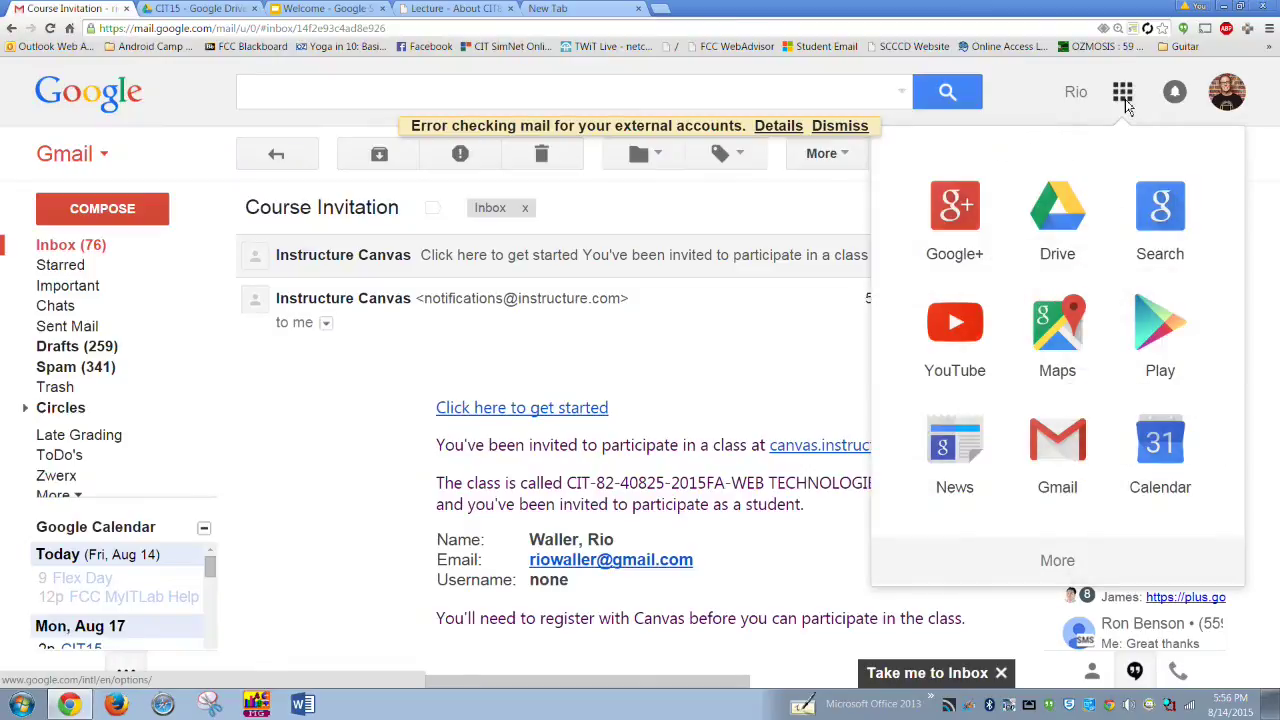
left_click(1068, 234)
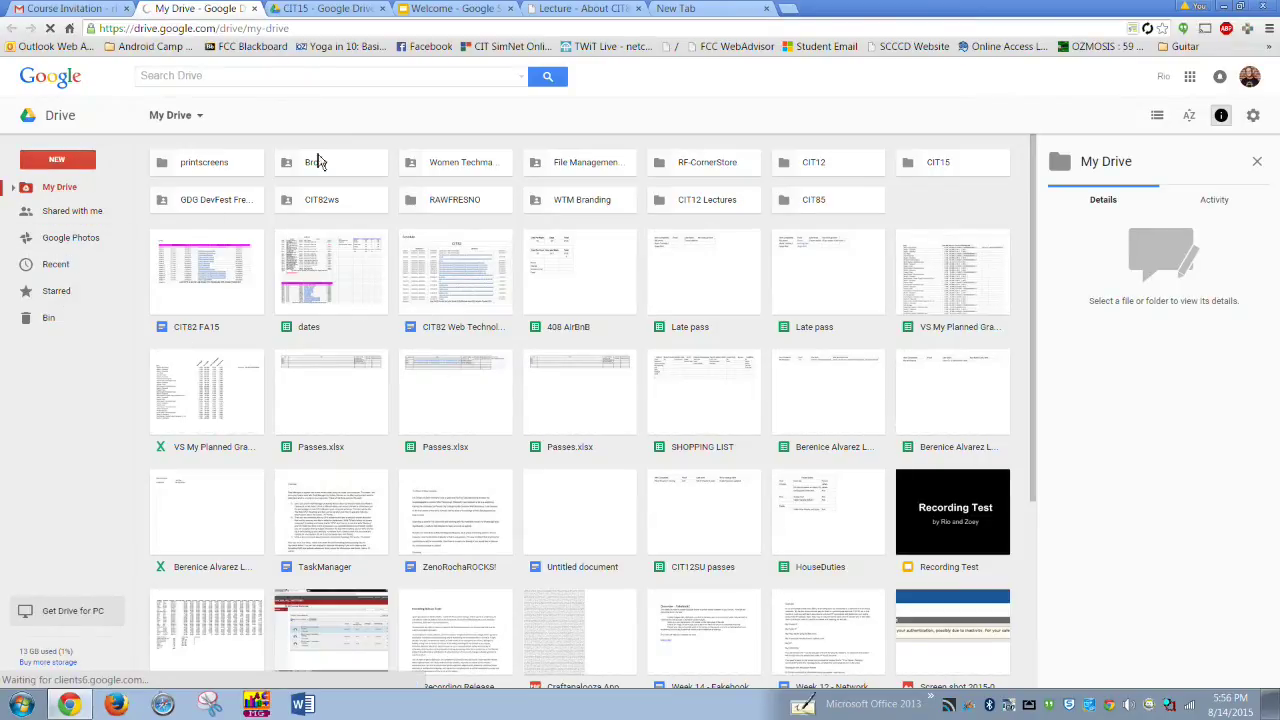
scroll(380, 455, "down", 7)
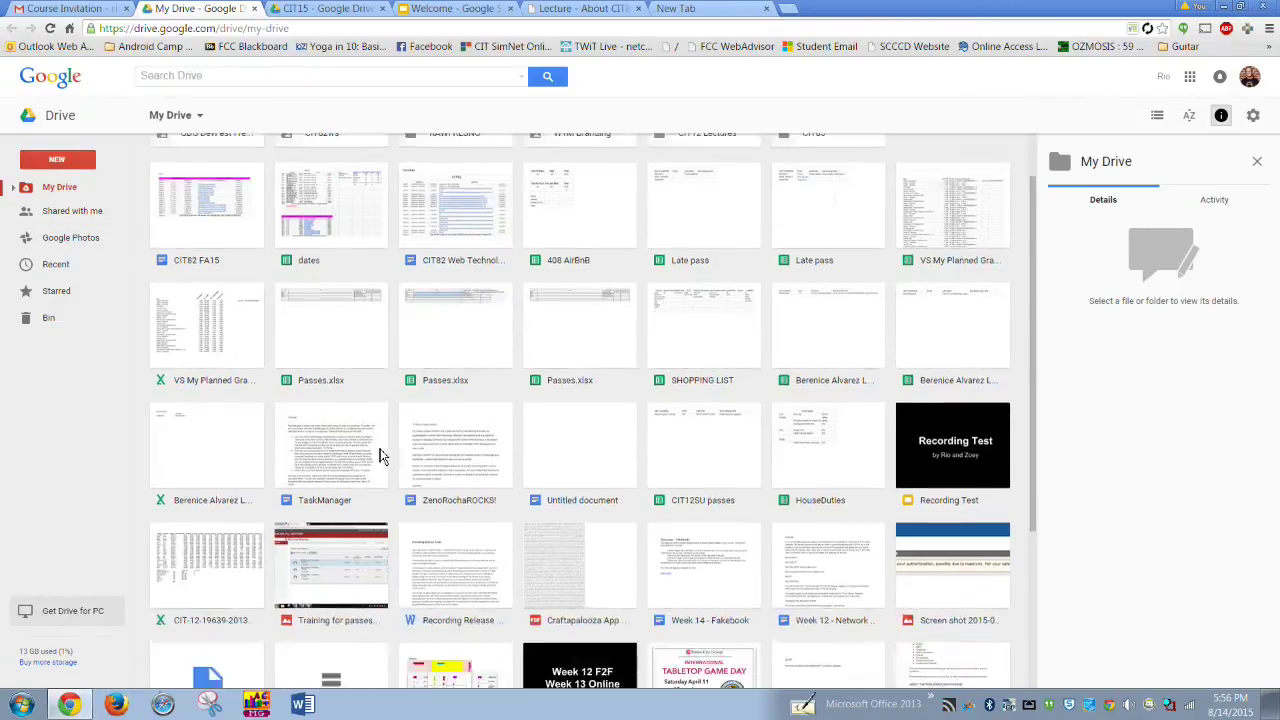
scroll(380, 452, "up", 7)
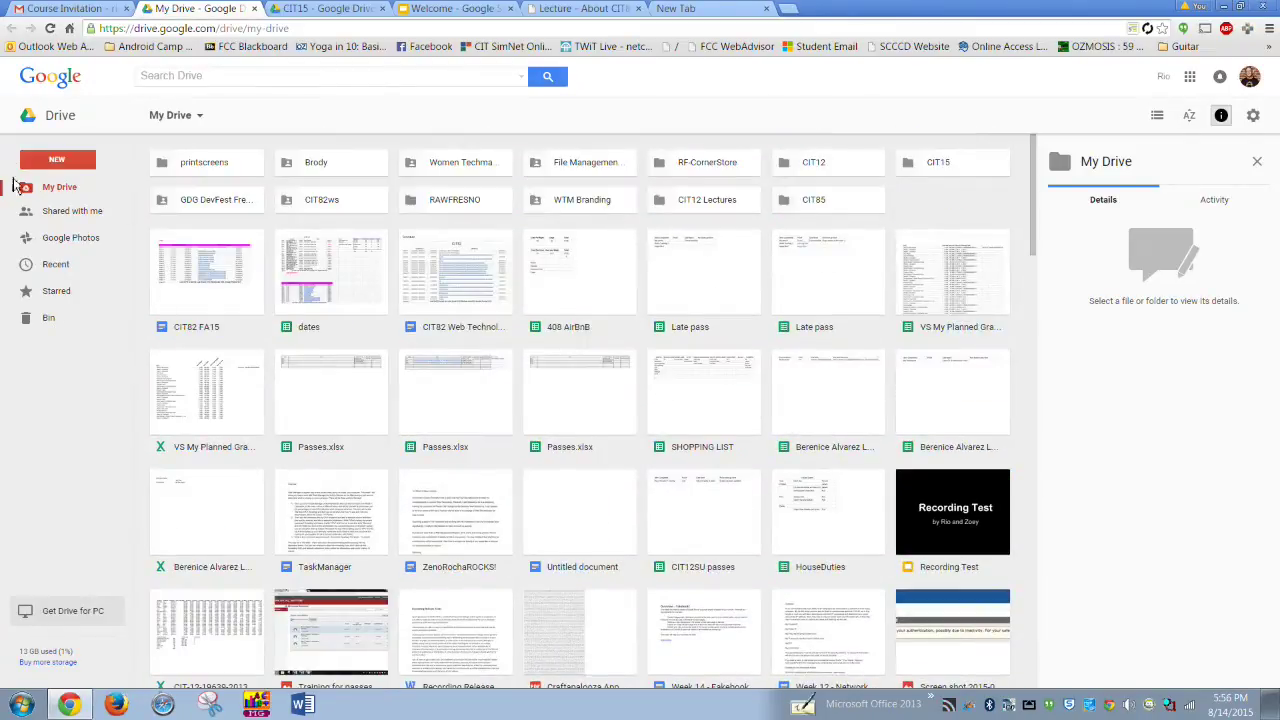
left_click(62, 162)
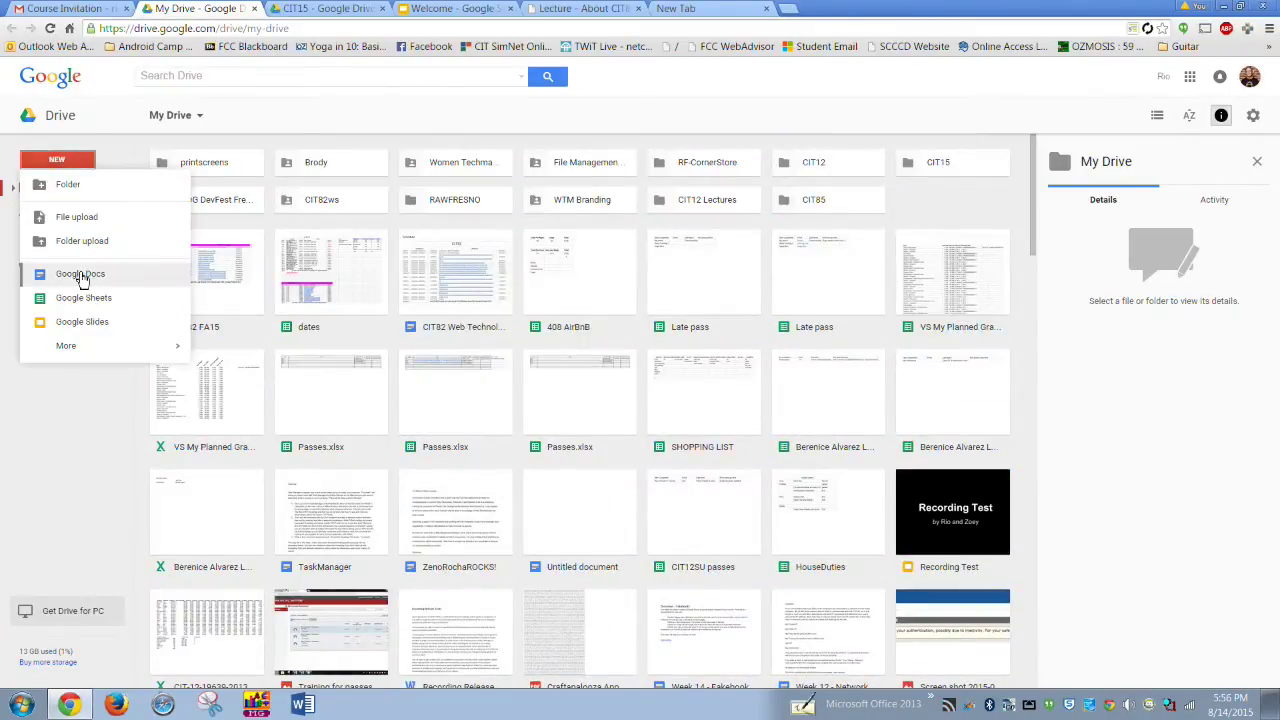
left_click(45, 274)
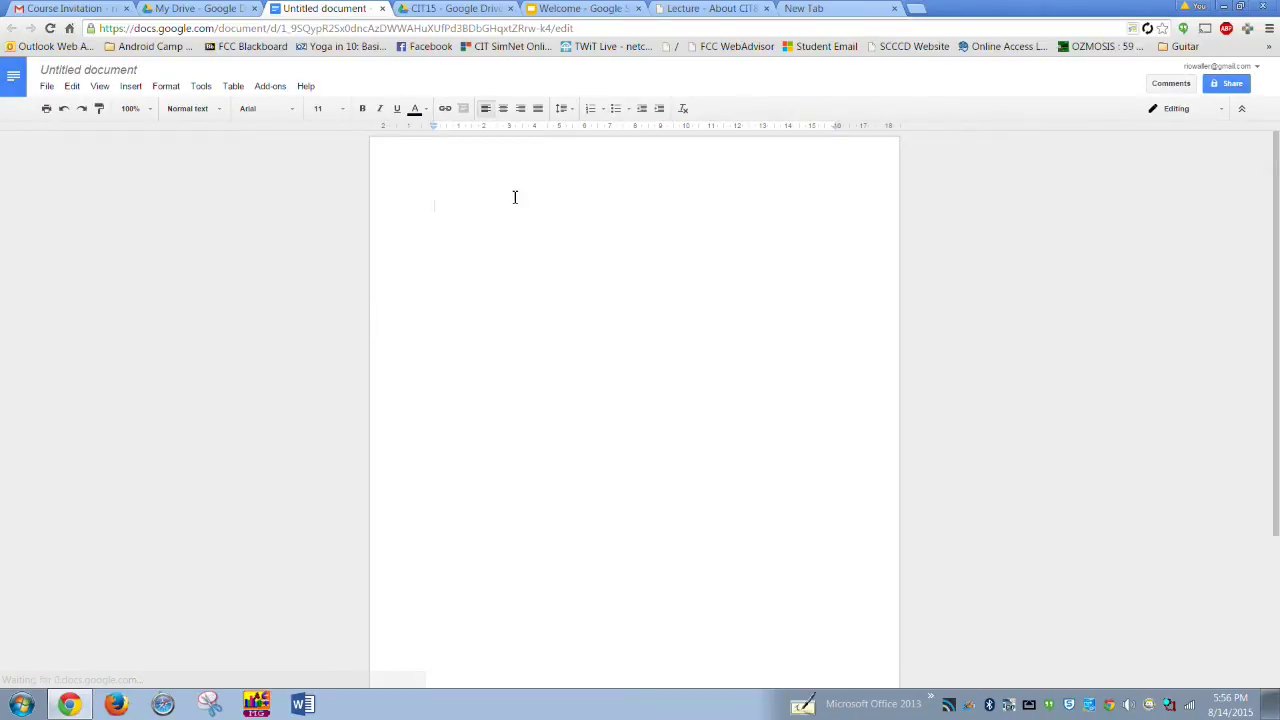
- Replace the draft text with 'Welcome to CIT82' and select that line
type("About CIT")
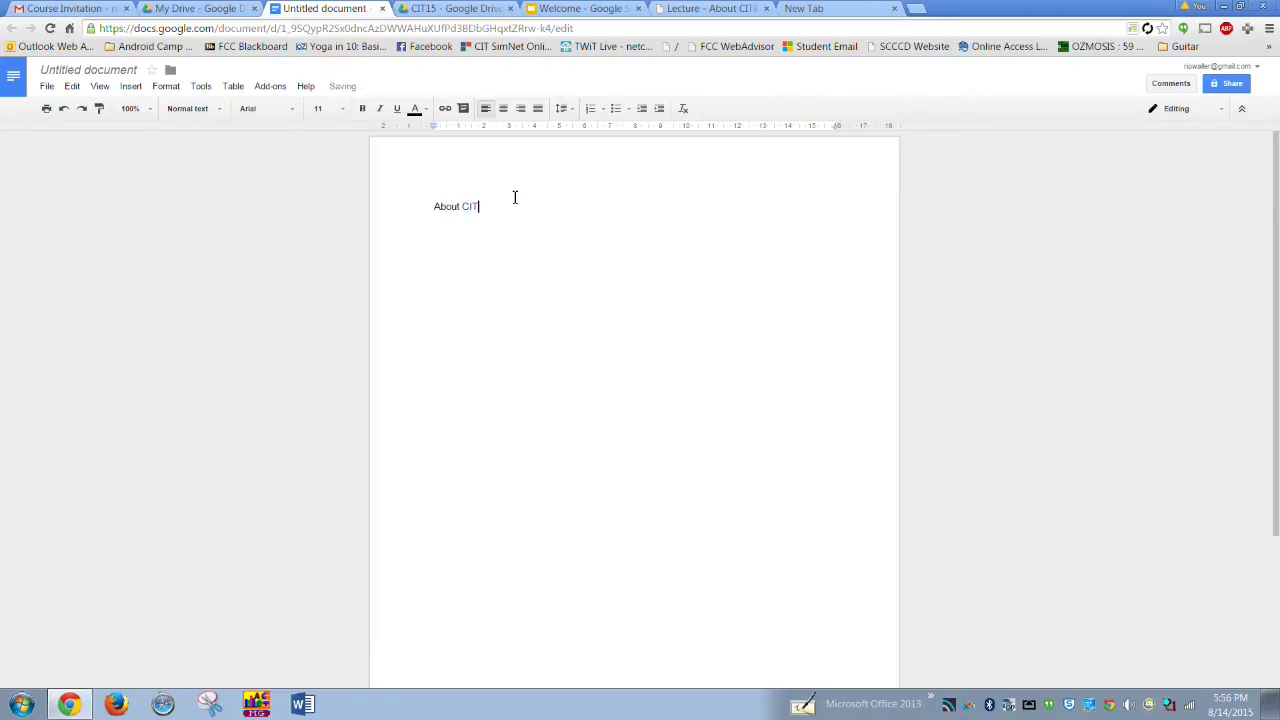
key("BackSpace")
key("BackSpace")
key("BackSpace")
key("BackSpace")
key("BackSpace")
key("BackSpace")
key("BackSpace")
key("BackSpace")
type("W")
left_click_drag(523, 219, 408, 204)
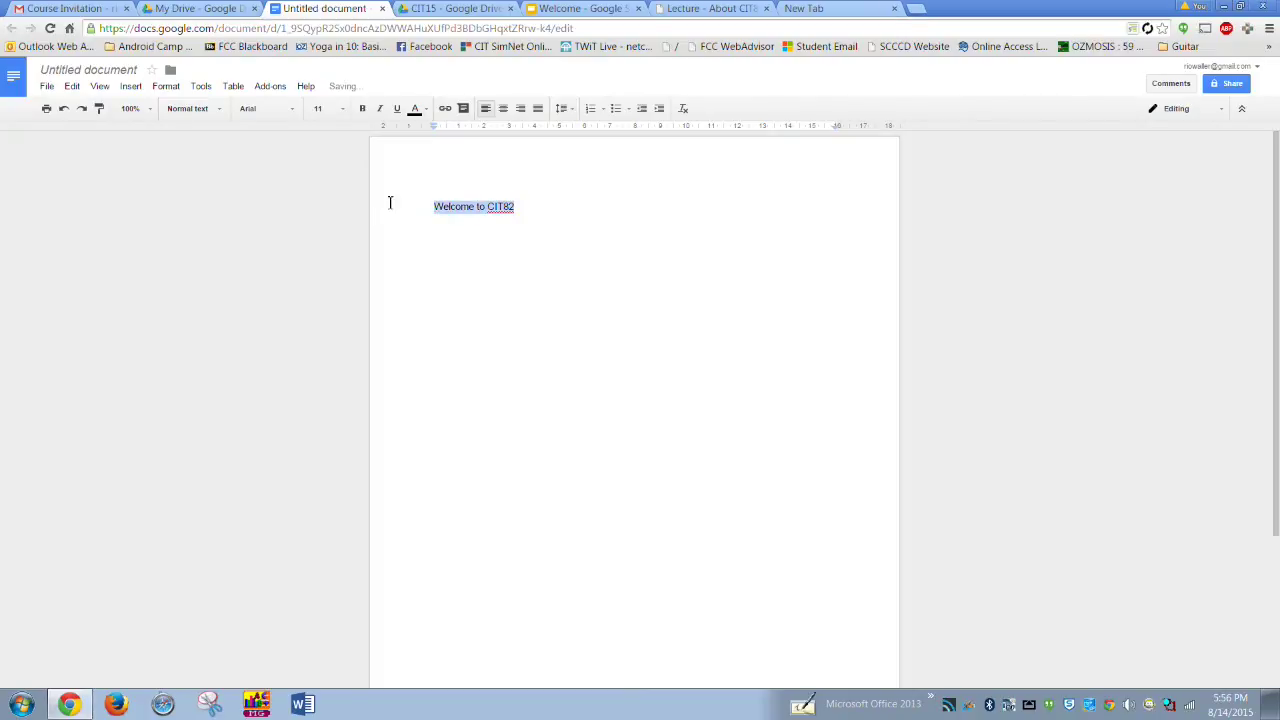
key("ctrl+plus")
key("ctrl+plus")
key("ctrl+plus")
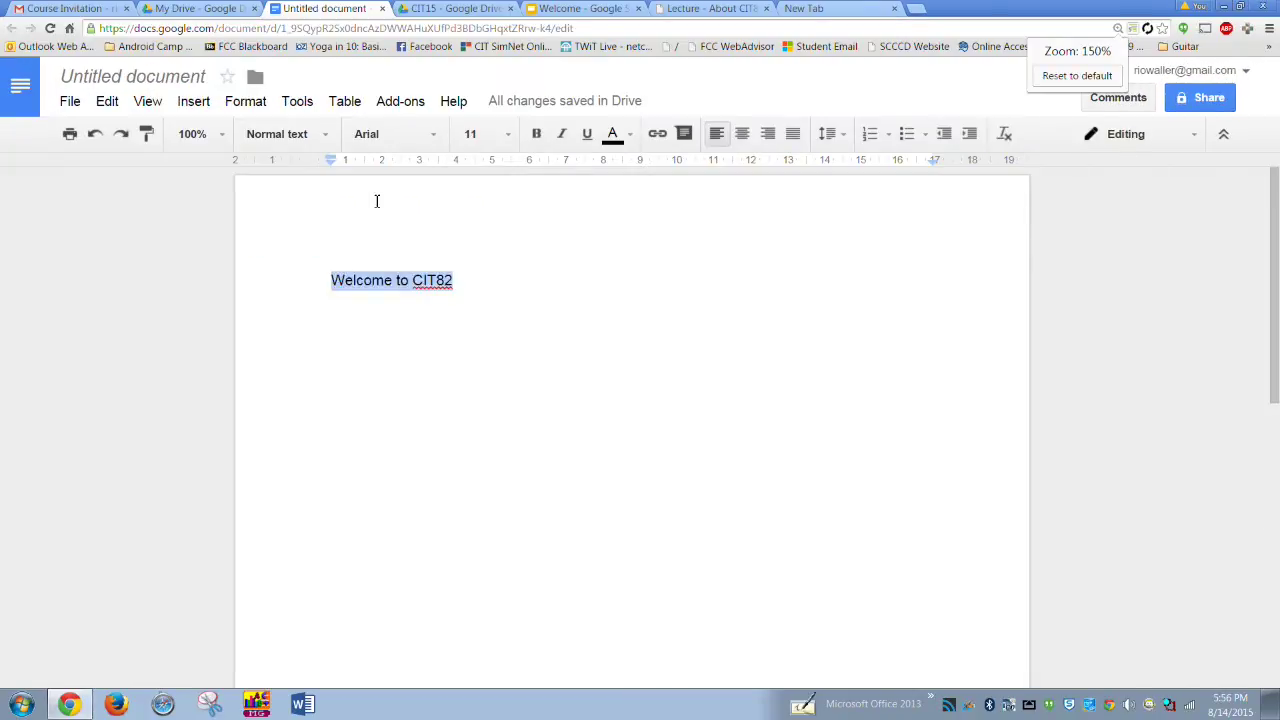
left_click(447, 308)
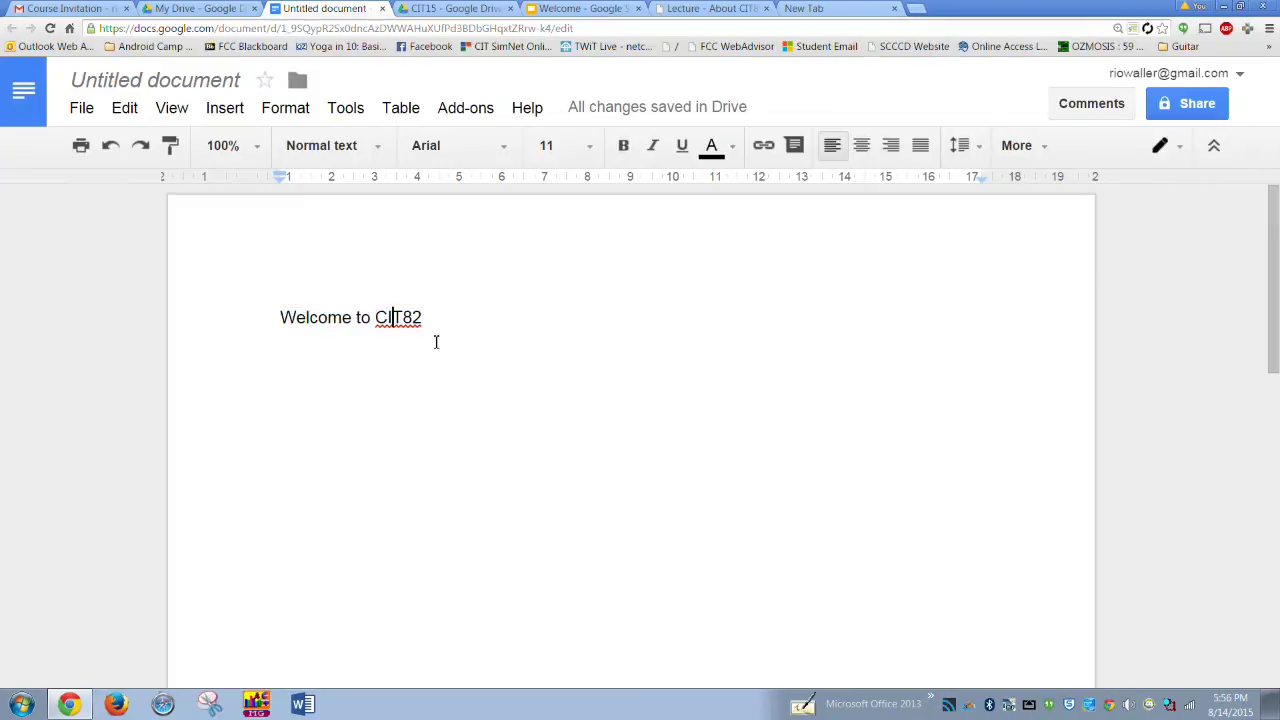
left_click_drag(467, 326, 275, 320)
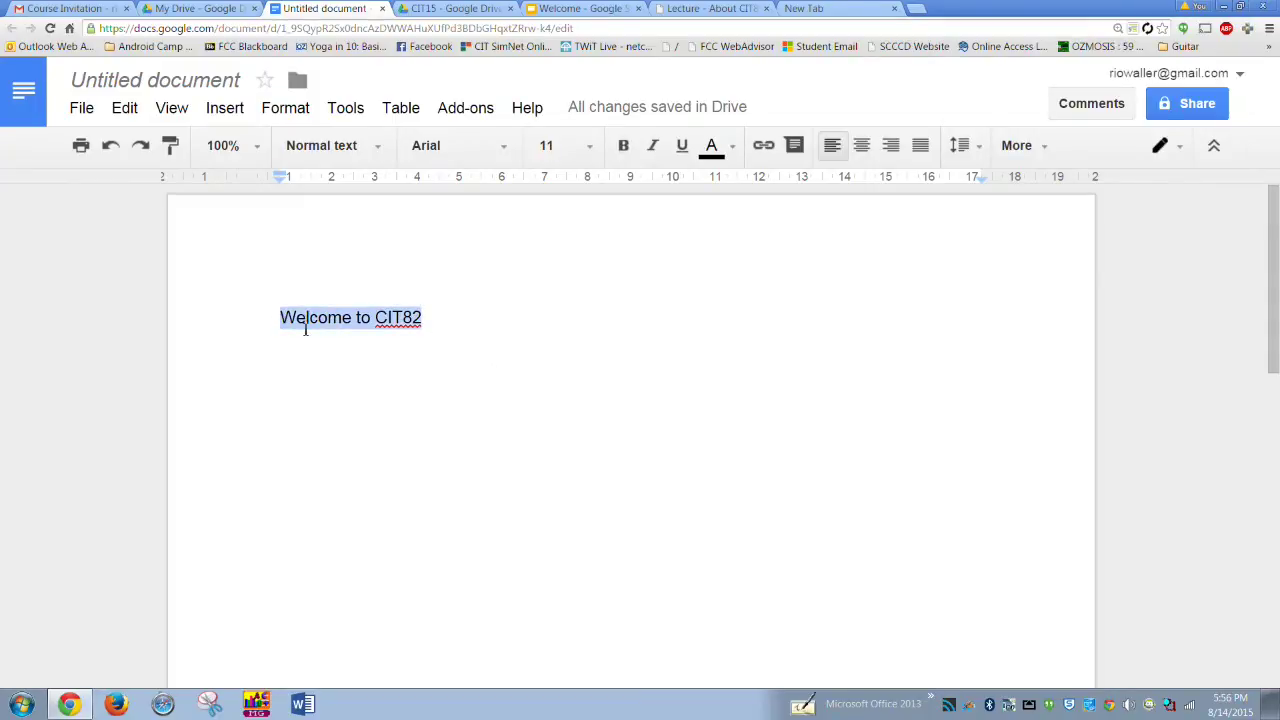
- Style 'Welcome to CIT82' as Title and add a 'Notes' line beneath it
left_click(358, 155)
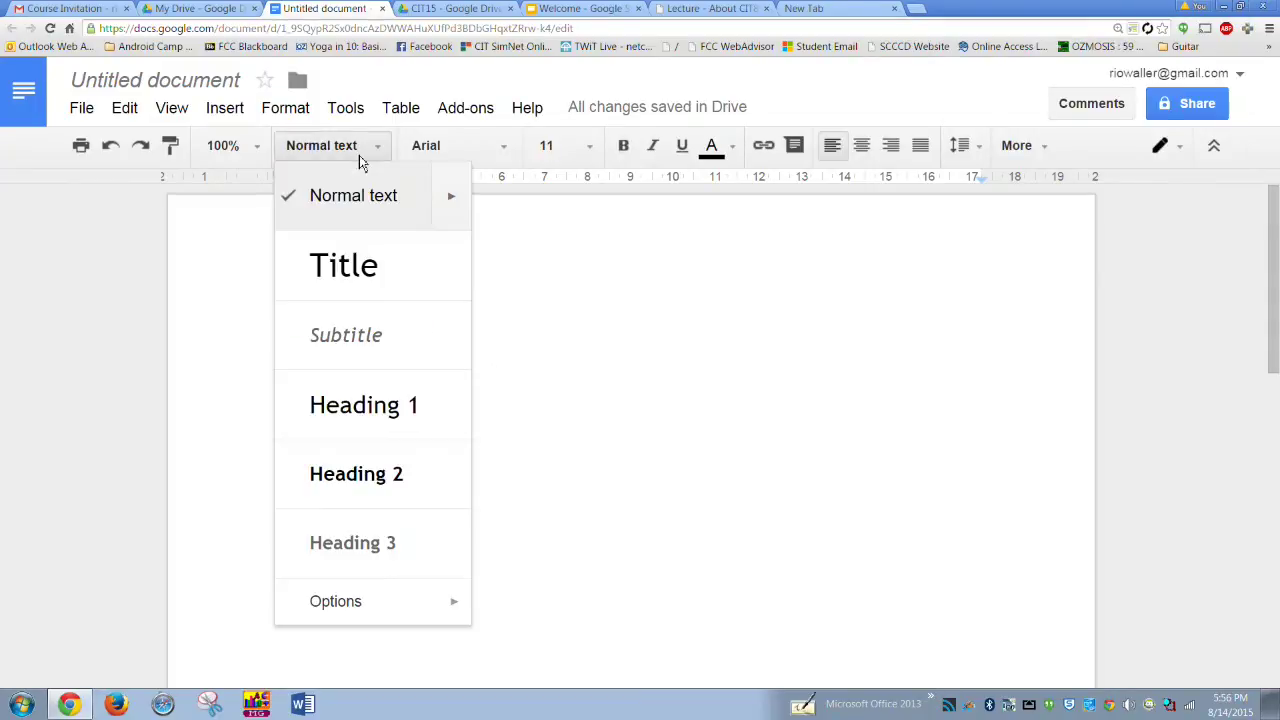
left_click(337, 285)
left_click(622, 339)
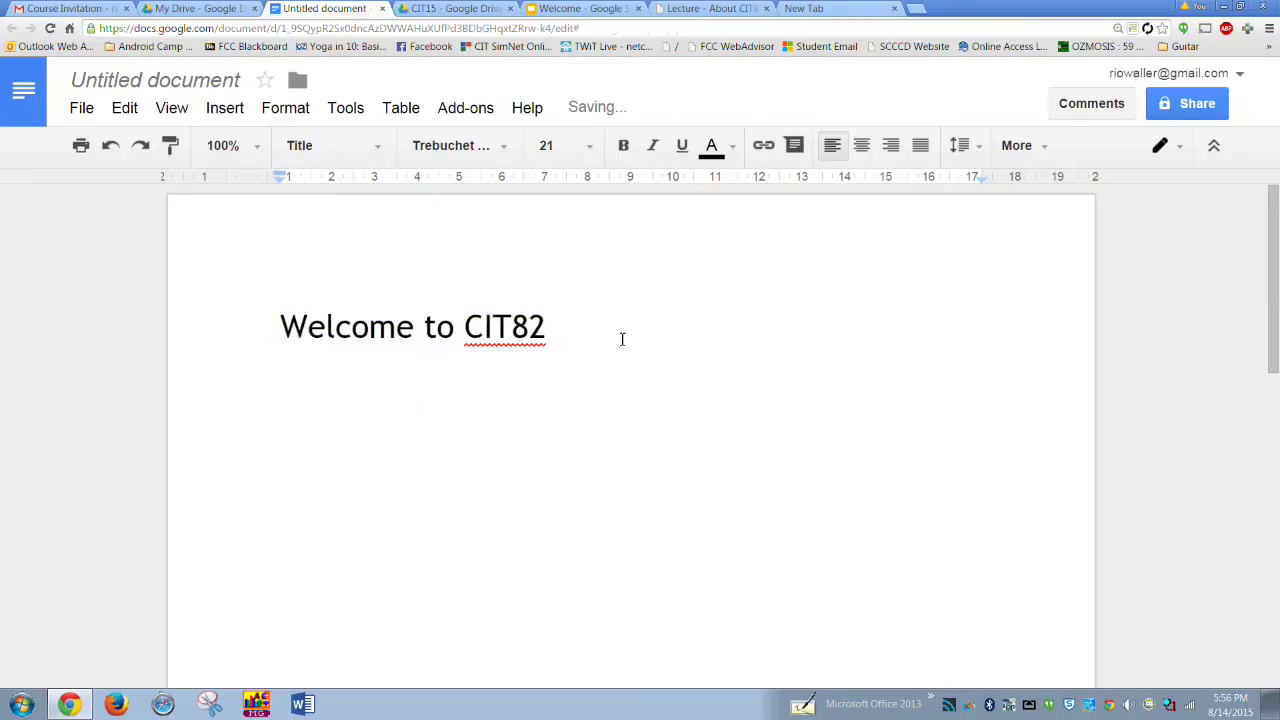
key("Return")
type("Notes")
key("Return")
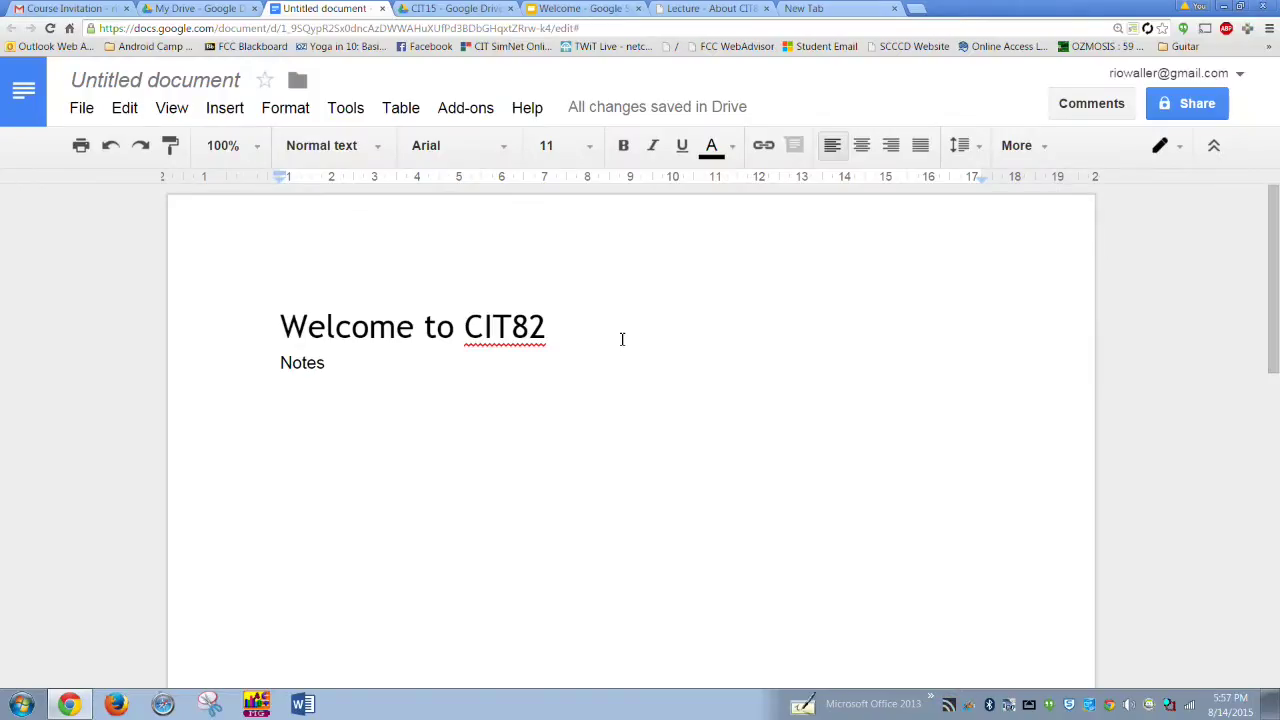
- Add an 'About CIT82' line and make 'Welcome to CIT82' a Heading 1
type("About CIT82")
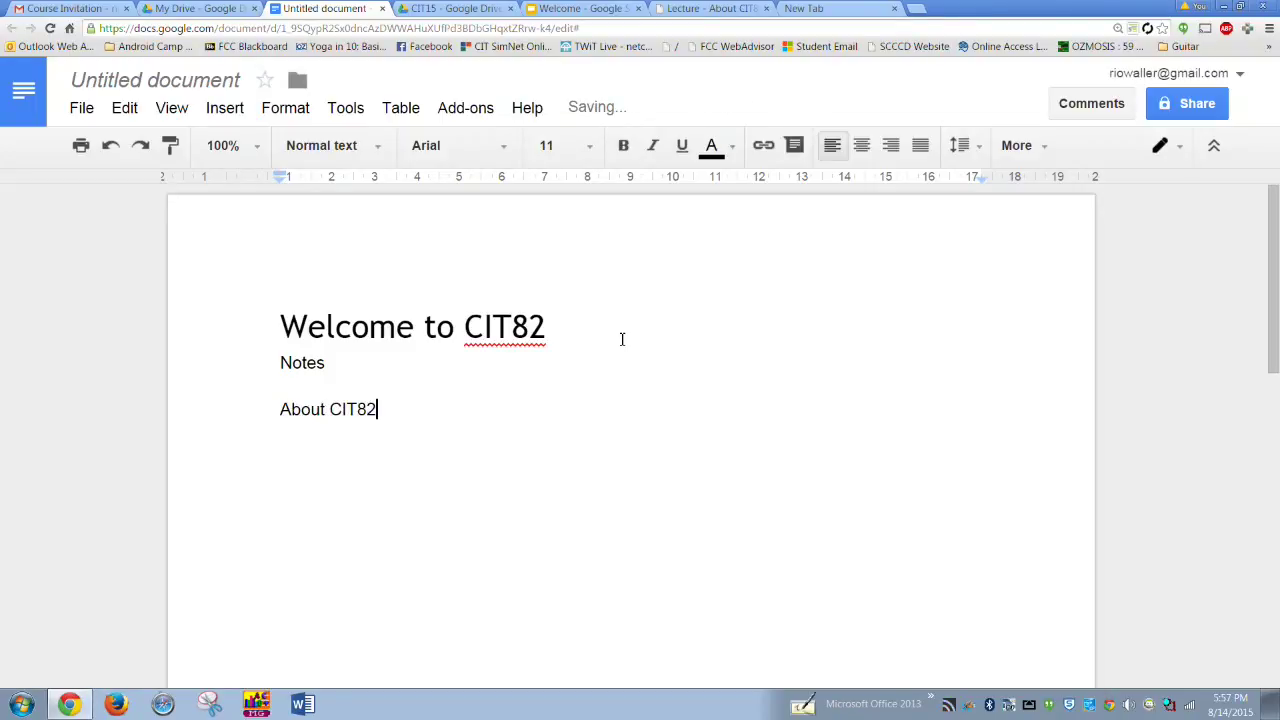
left_click_drag(380, 409, 280, 409)
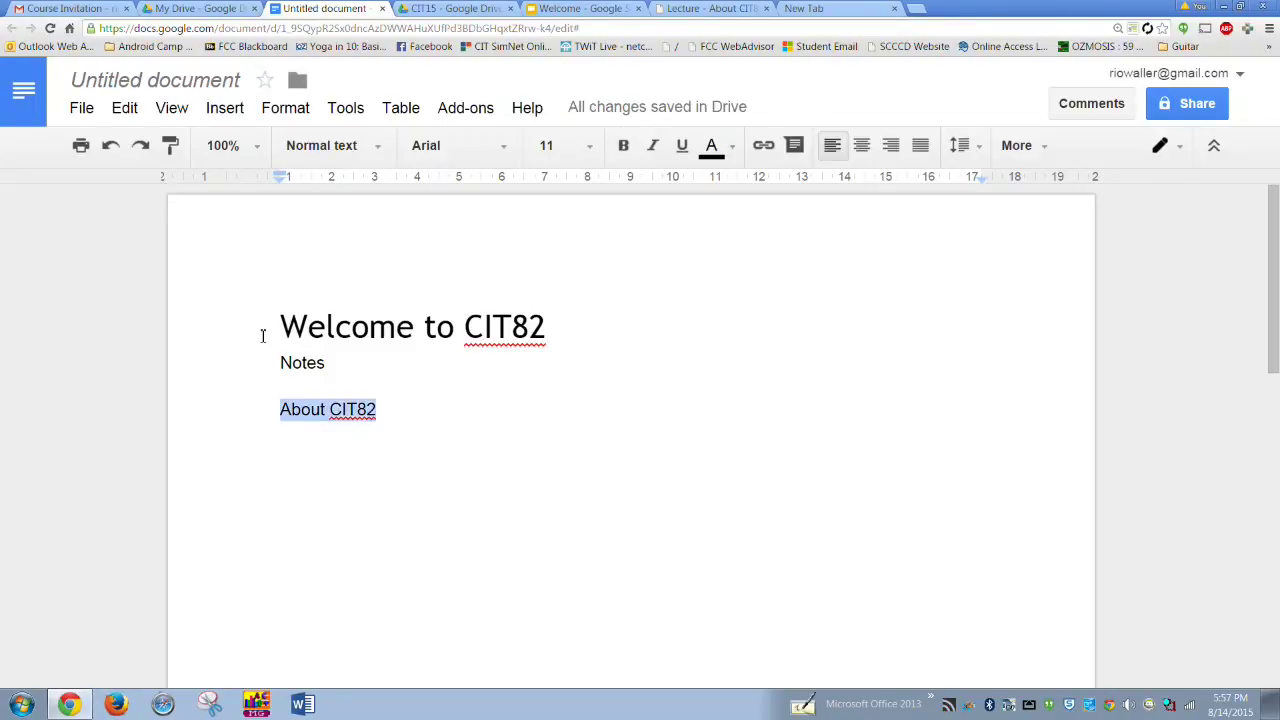
left_click_drag(280, 327, 558, 333)
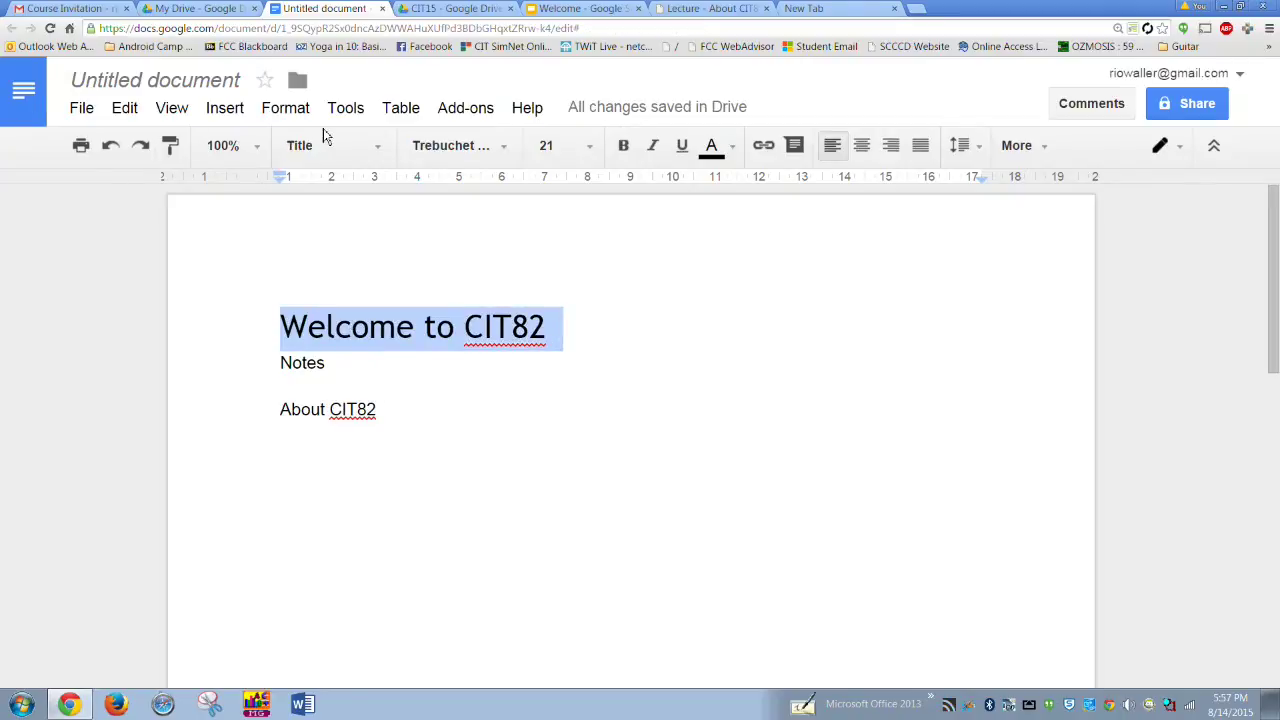
left_click(362, 146)
left_click(364, 404)
- Make 'About CIT82' a Heading 1 and add an empty line below it
left_click_drag(376, 412, 280, 413)
left_click(330, 146)
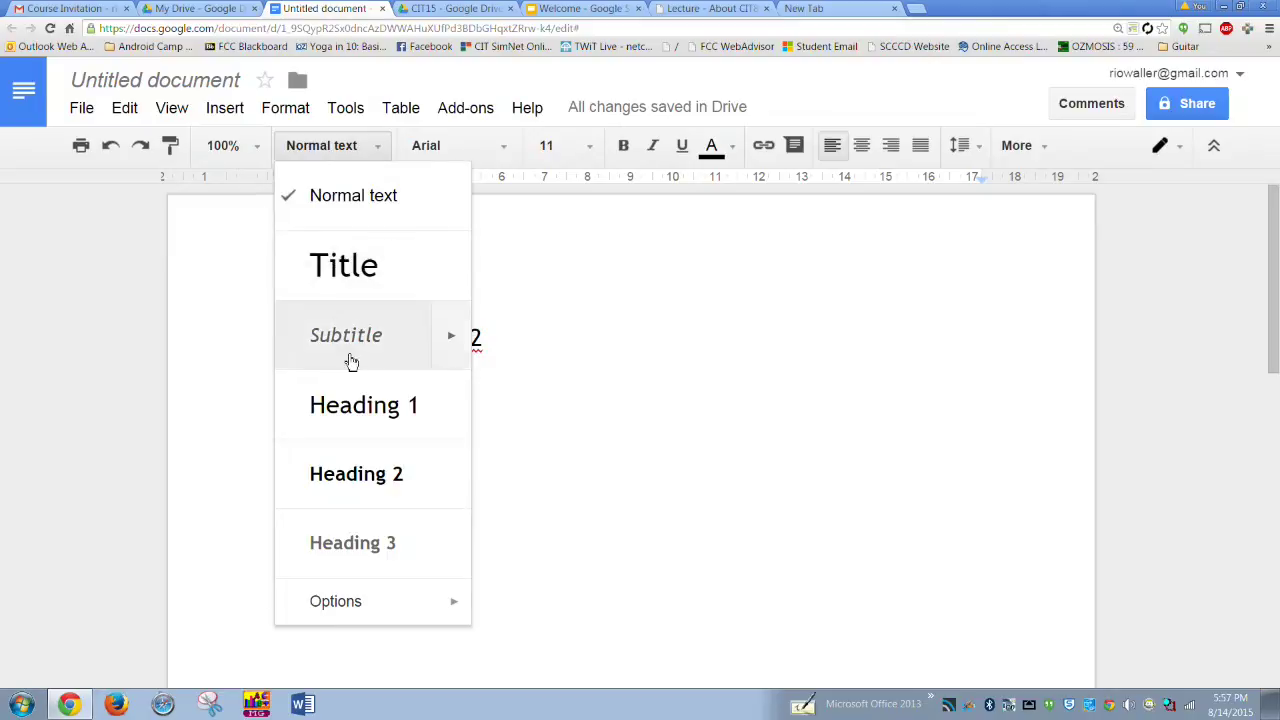
left_click(357, 403)
left_click(465, 425)
key("Return")
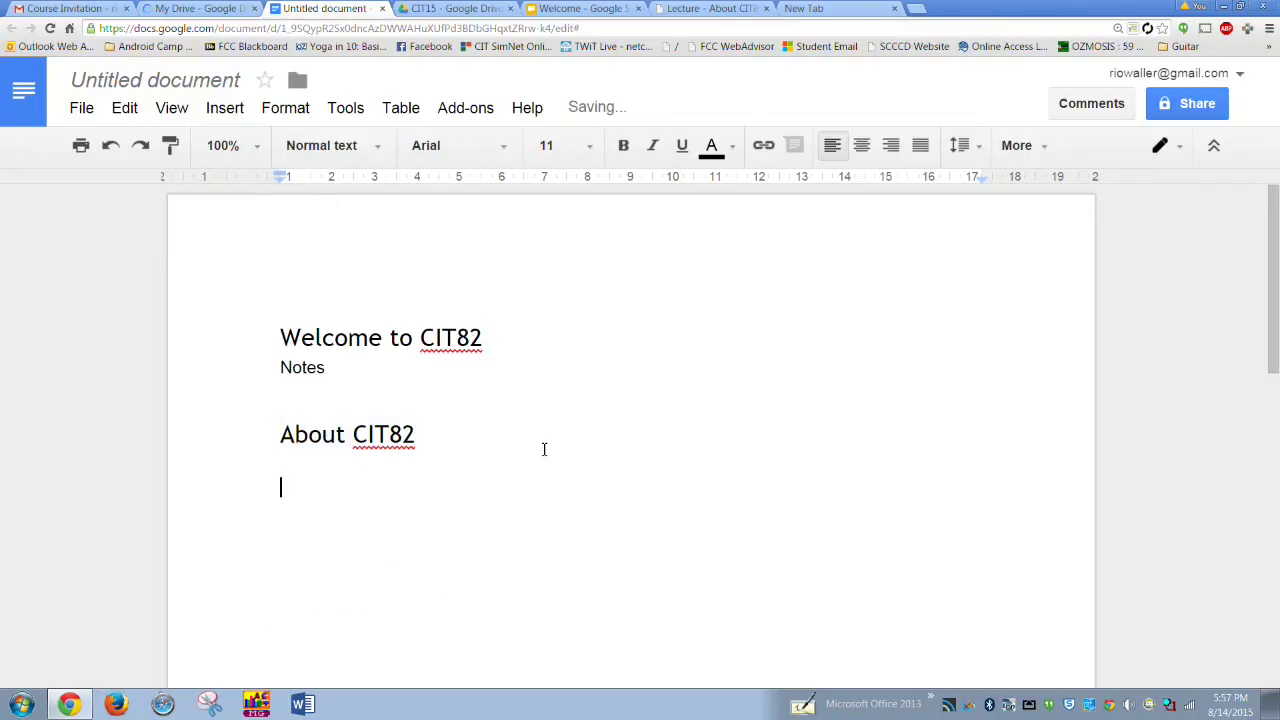
- Rename the document to 'Notes for CIT82' through File > Rename
left_click(82, 110)
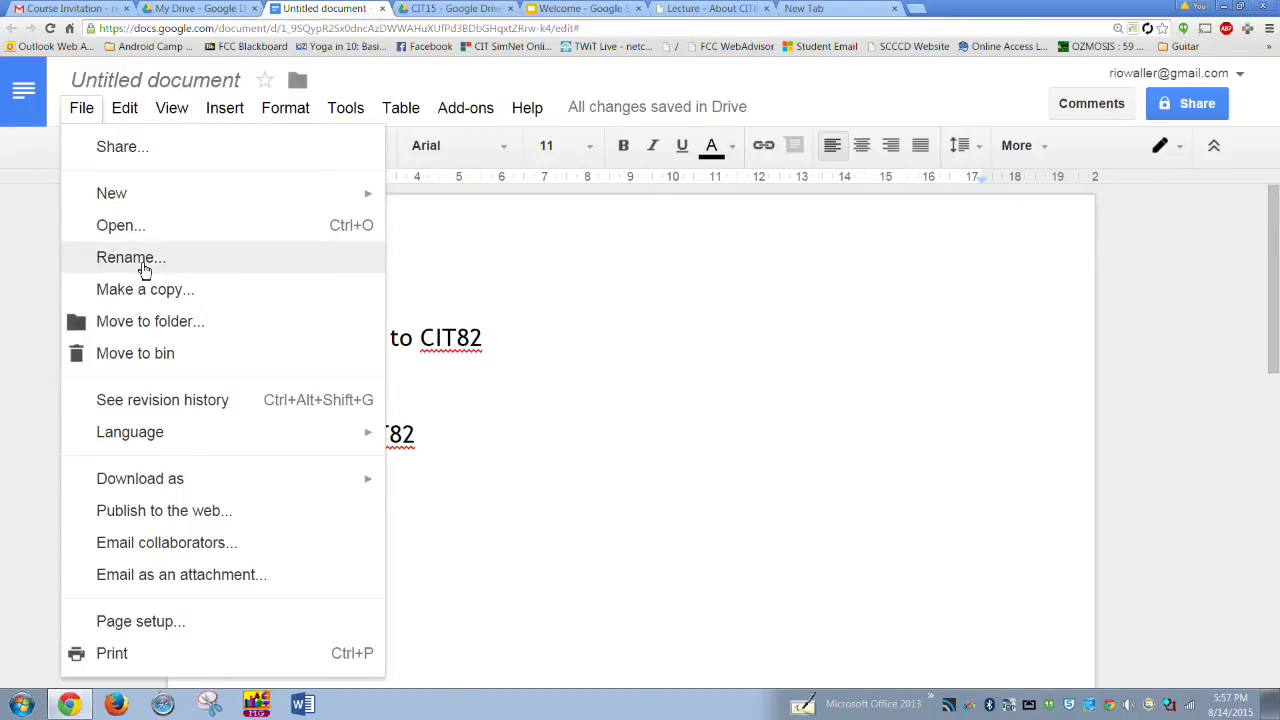
left_click(144, 258)
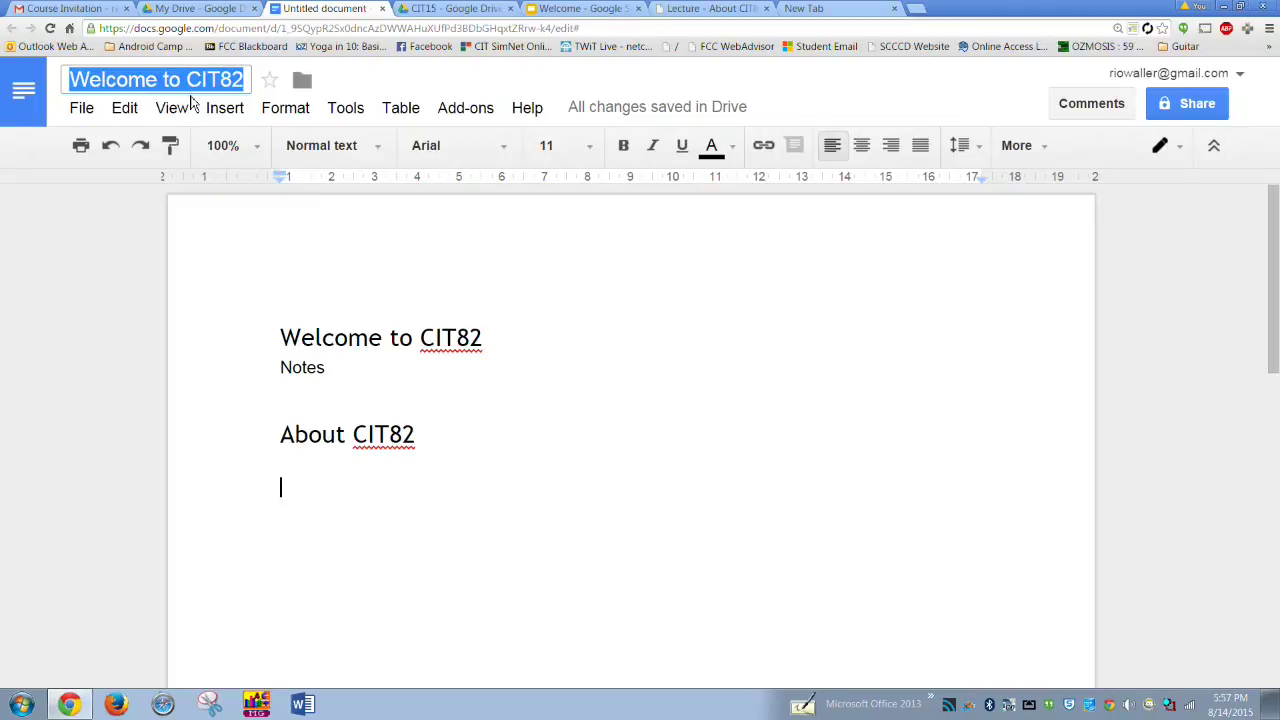
type("Notes for CIT")
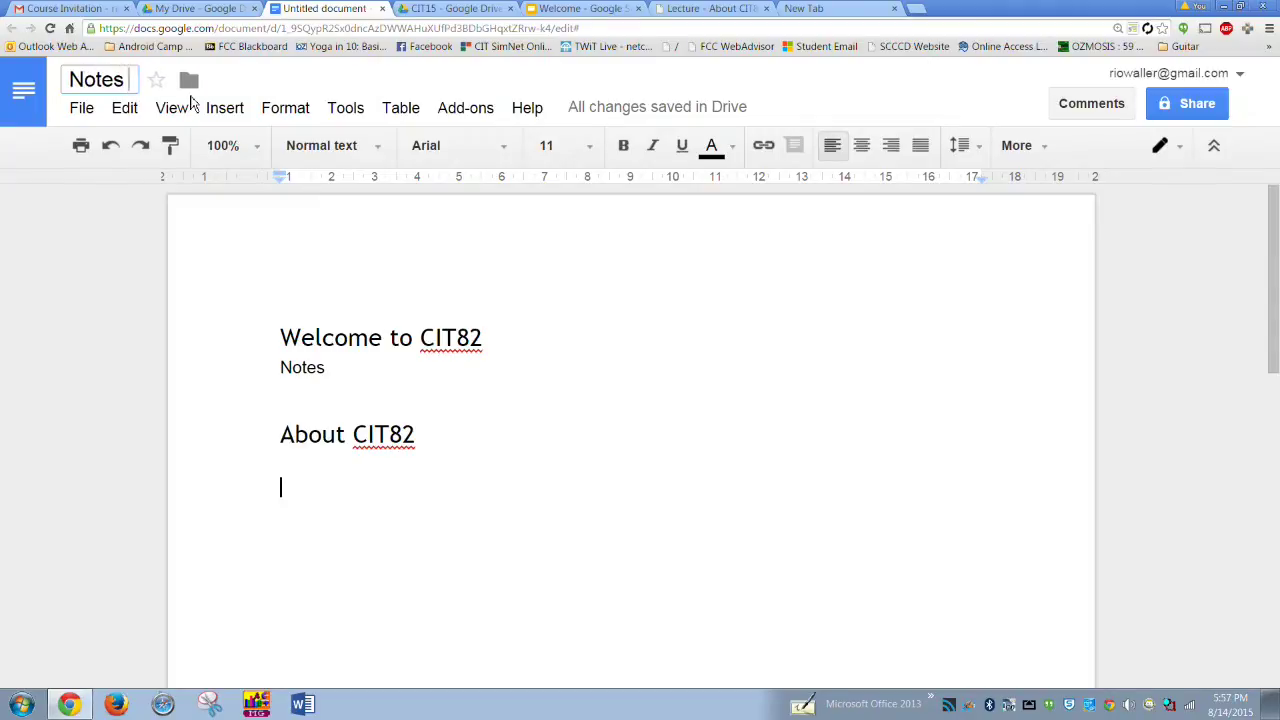
type("82")
key("Return")
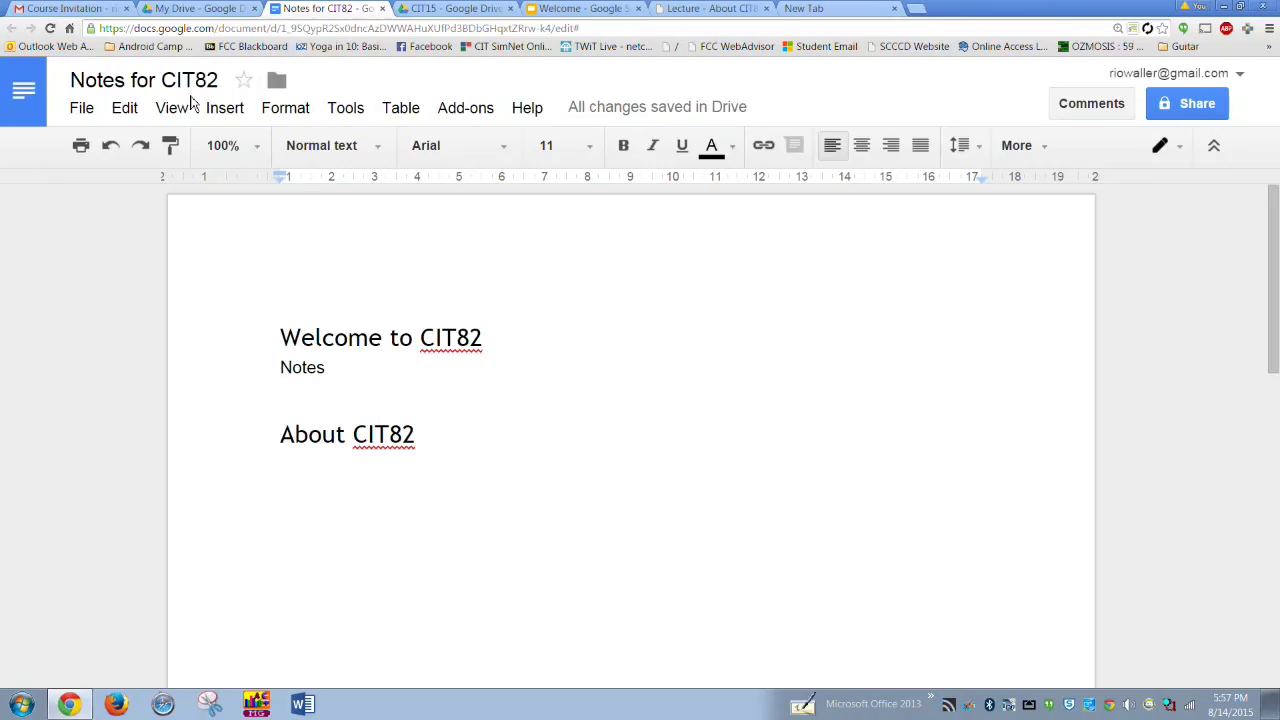
- Share the document with a Gmail contact, including the note 'Here are my notes'
left_click(1210, 106)
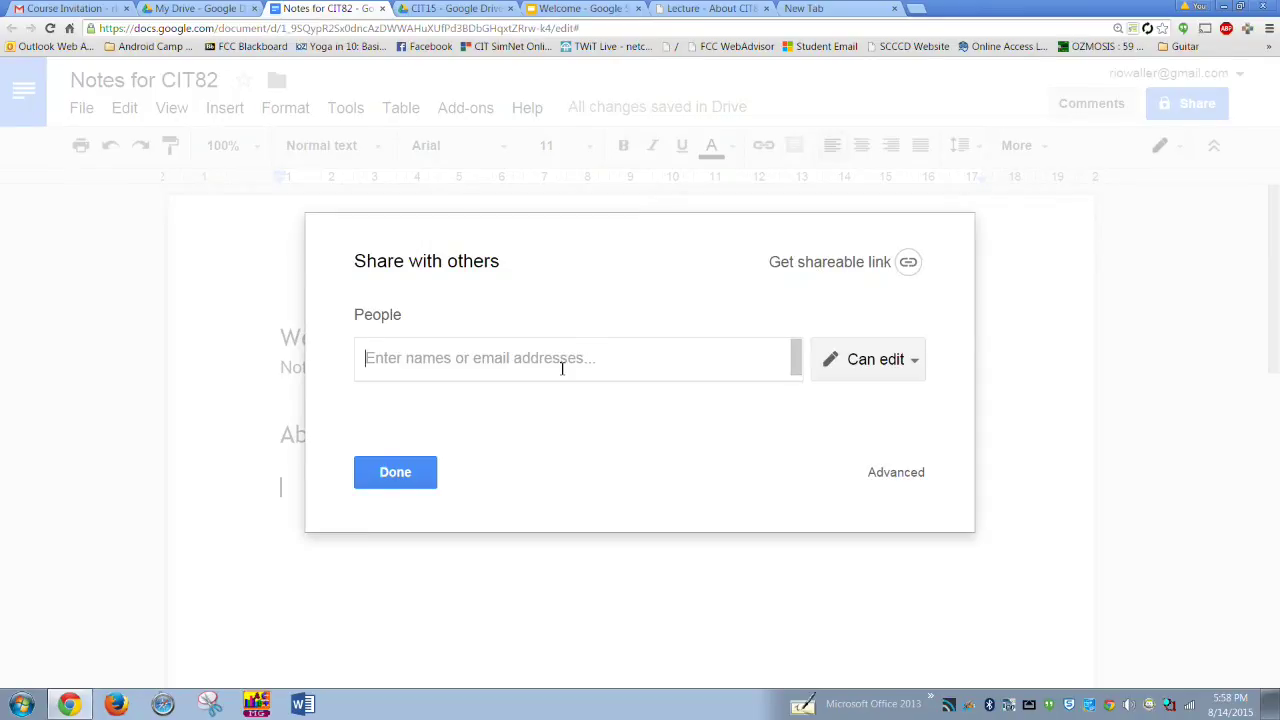
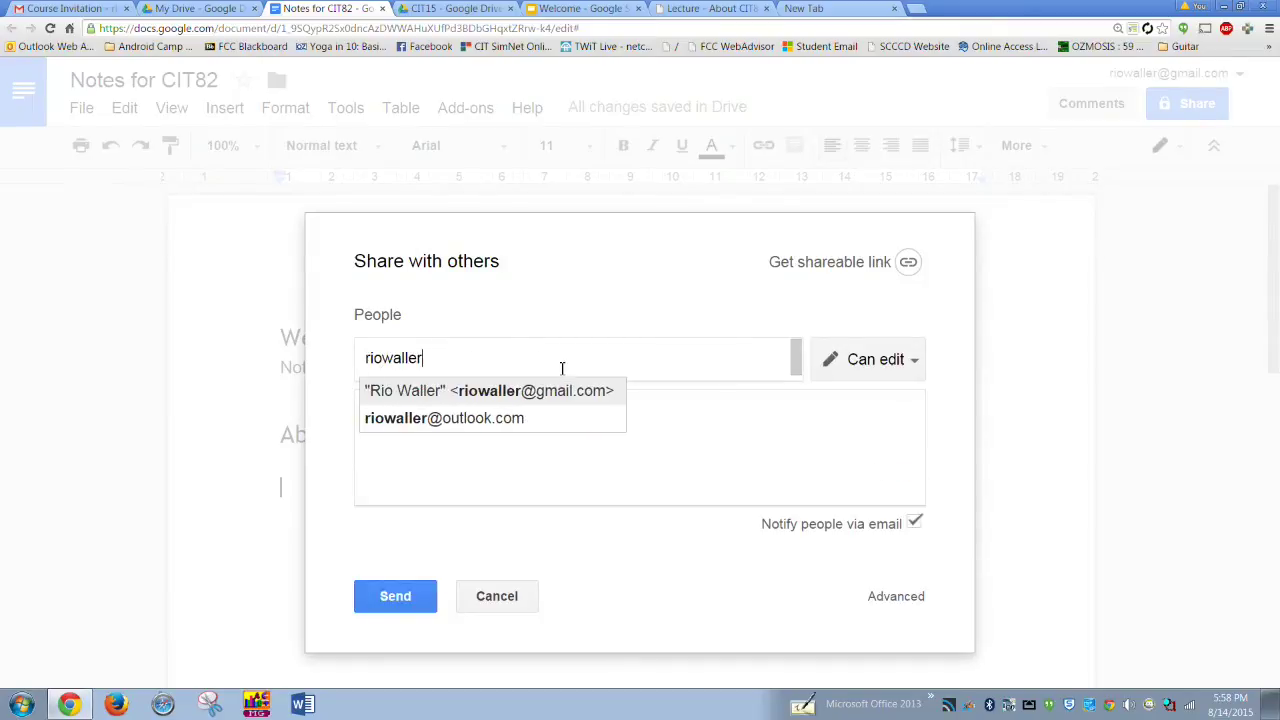
left_click(558, 396)
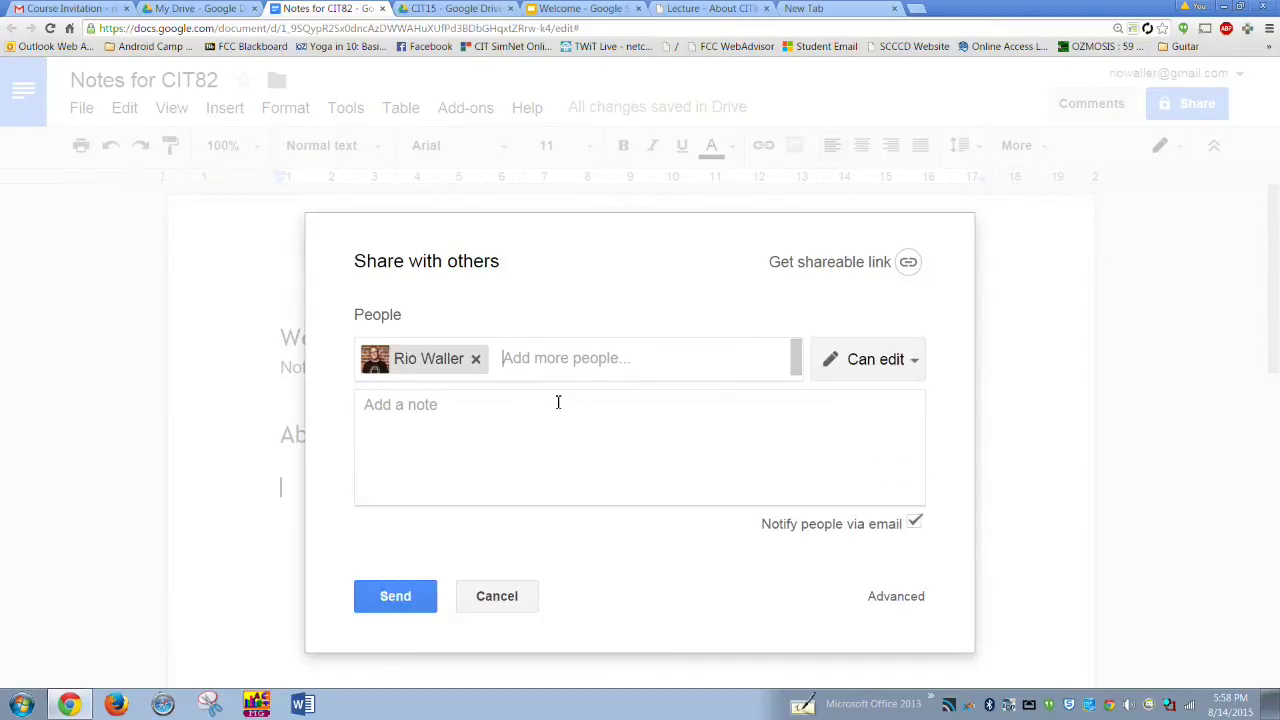
left_click(387, 405)
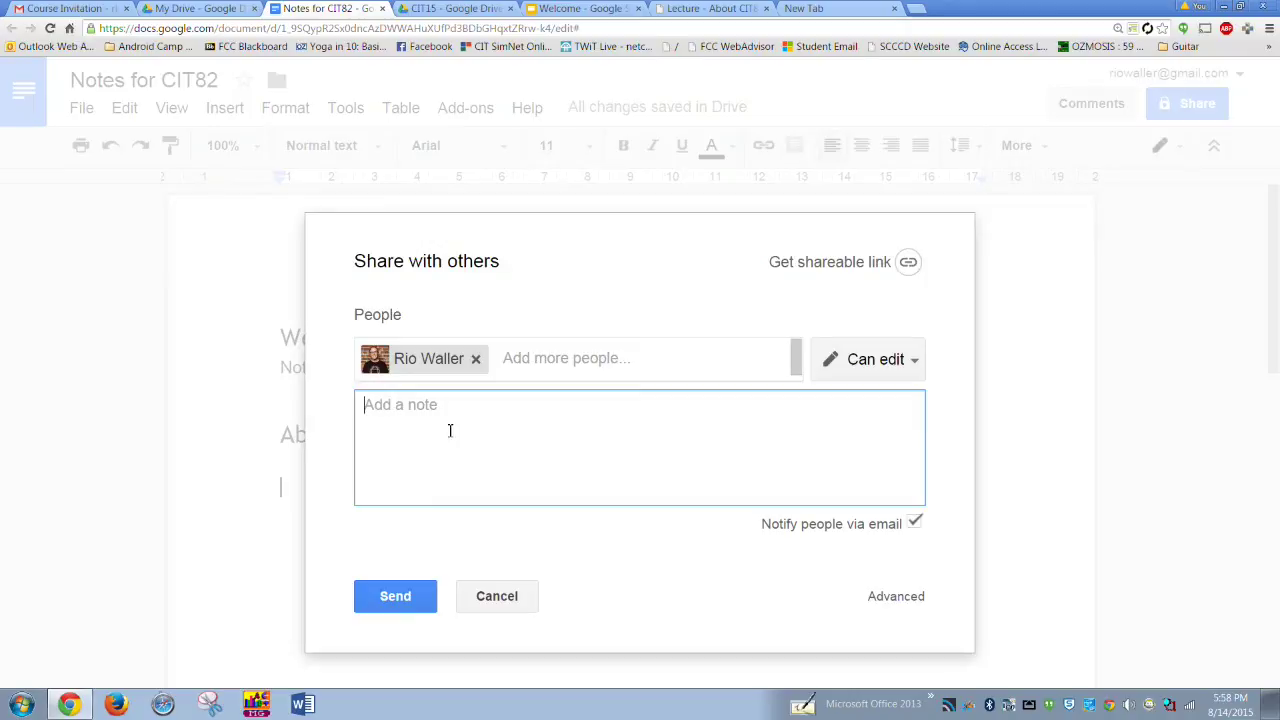
type("Here are my notes!")
left_click(398, 598)
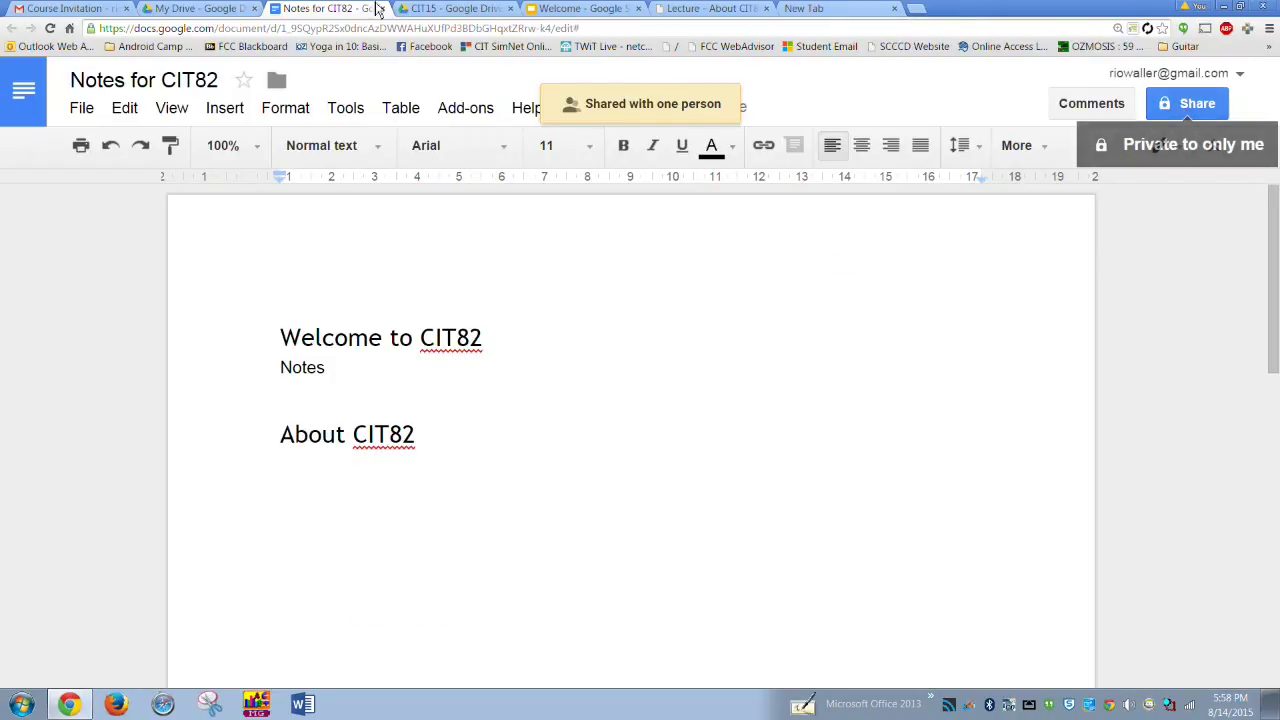
- From the Gmail inbox, open the 'Notes for CIT82' document via its edit invitation email
left_click(65, 8)
left_click(65, 252)
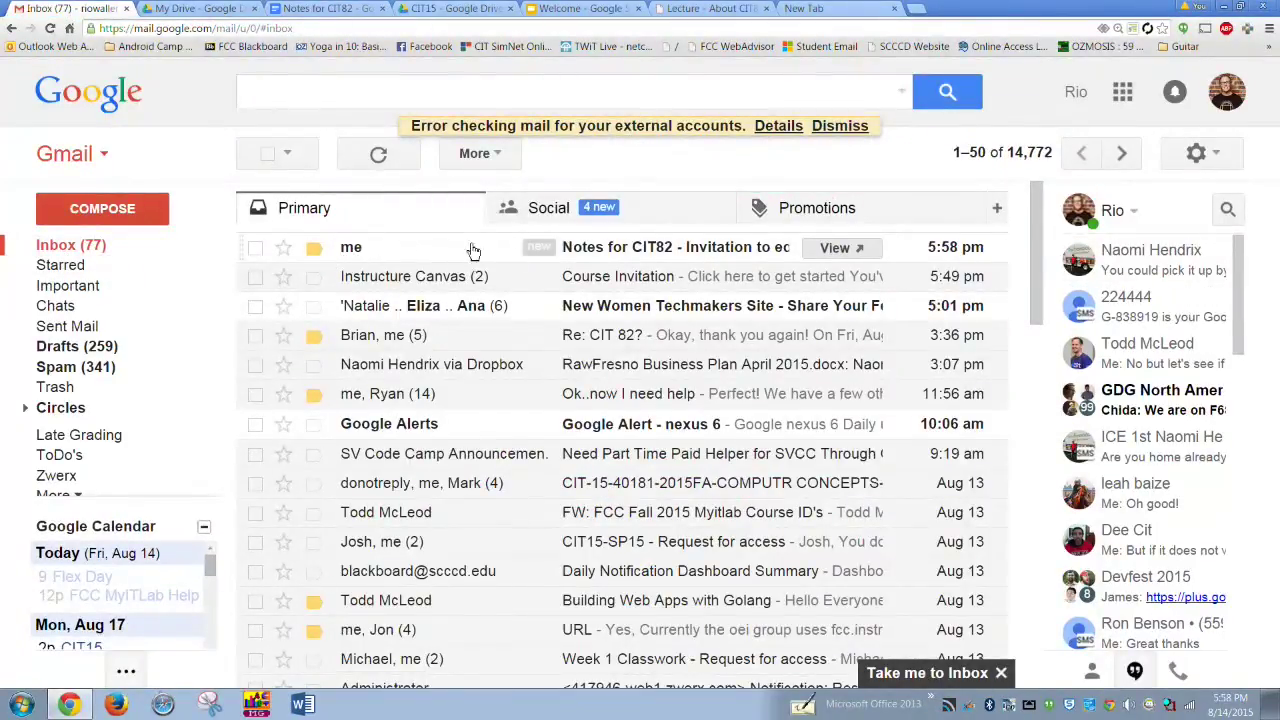
left_click(603, 254)
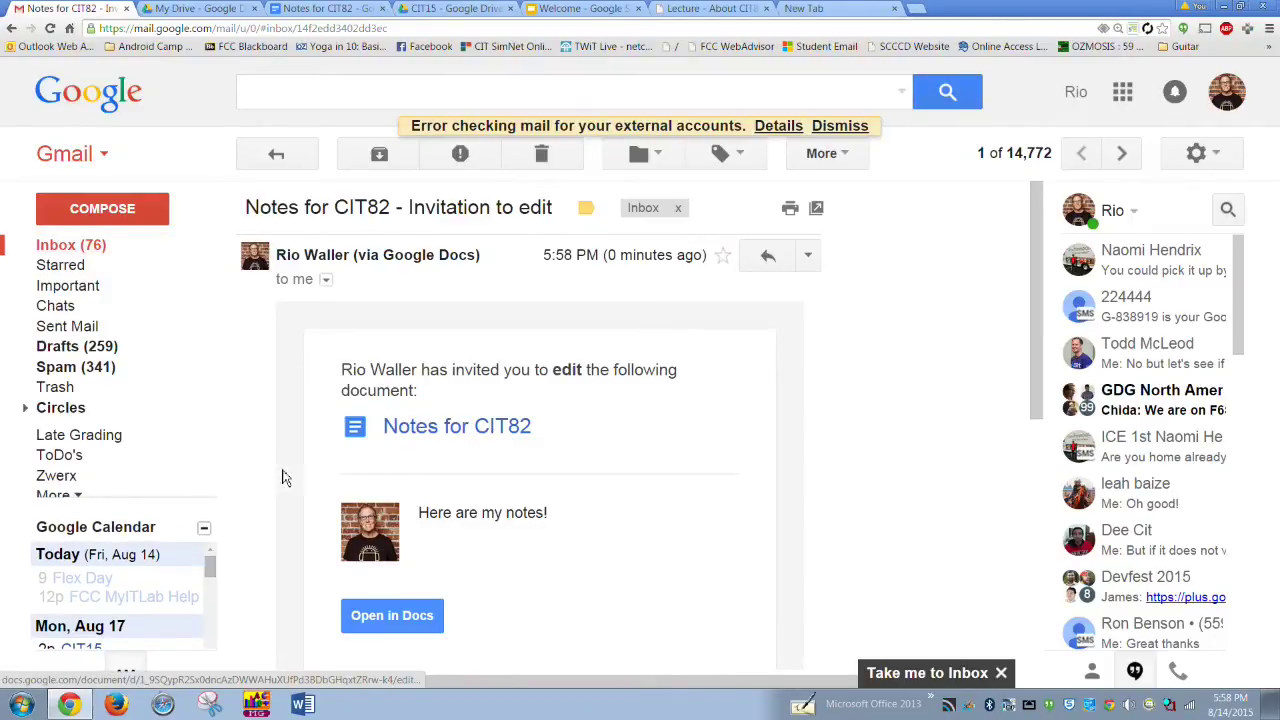
left_click(497, 430)
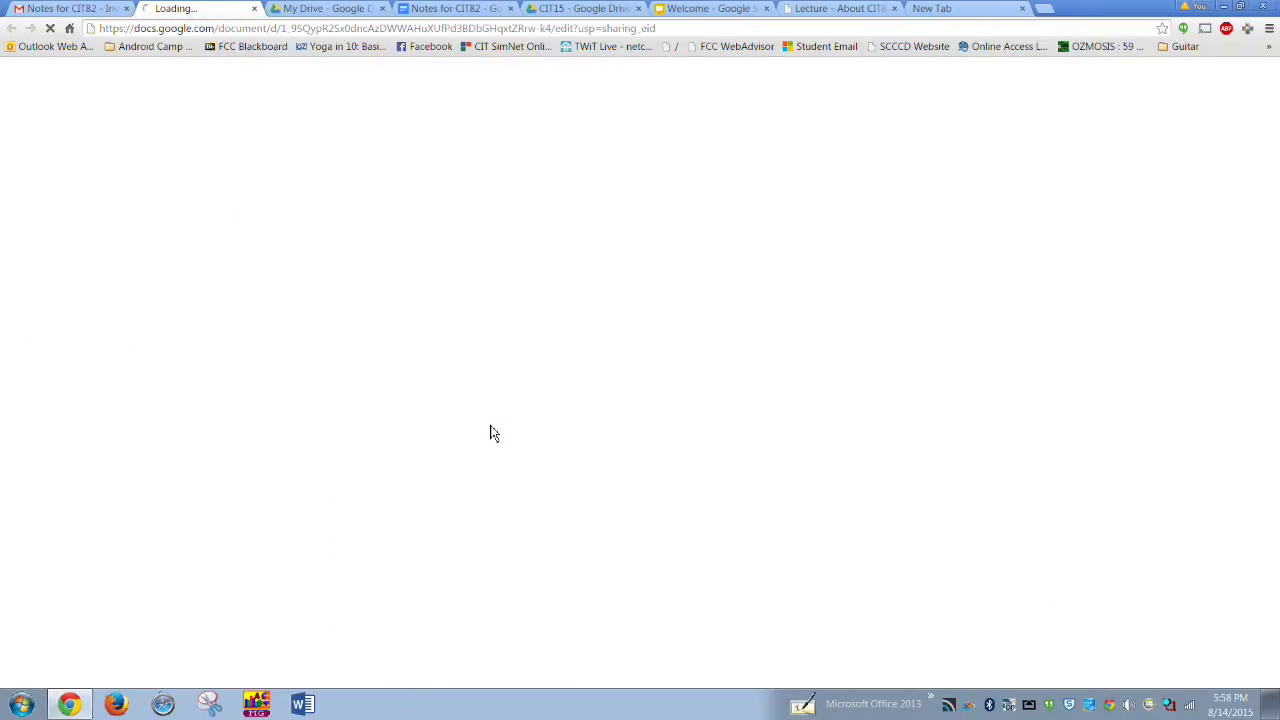
- Copy the Notes for CIT82 document's URL and return to the Canvas 'Lecture - About CIT82' tab
left_click(274, 30)
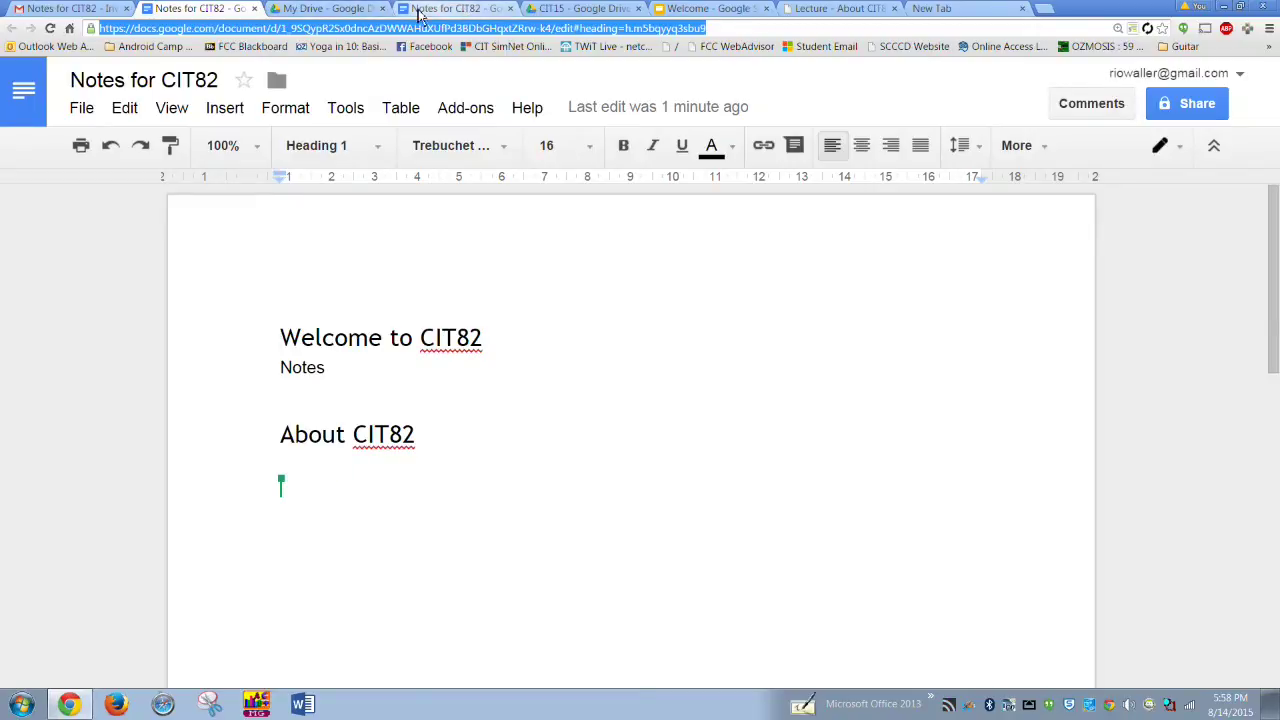
left_click(851, 10)
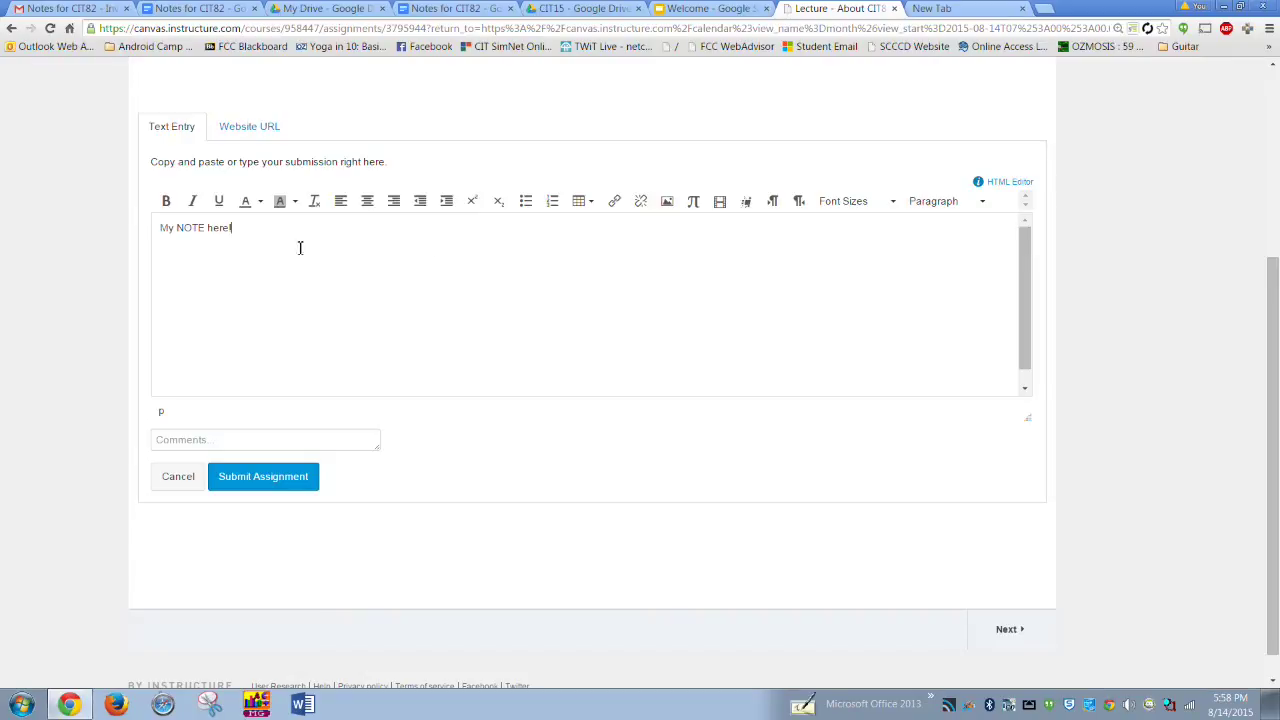
- Make the submission text 'My NOTE here!' a link to the copied Notes for CIT82 URL
left_click_drag(263, 236, 145, 236)
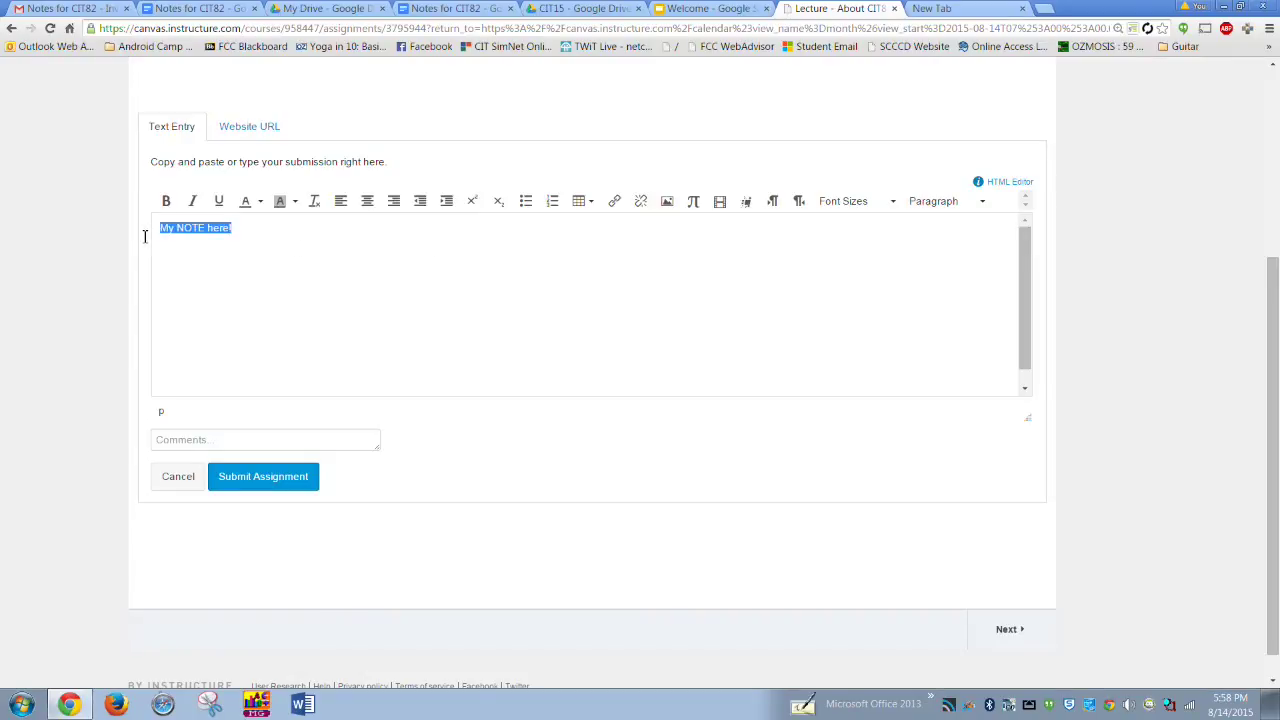
left_click(616, 205)
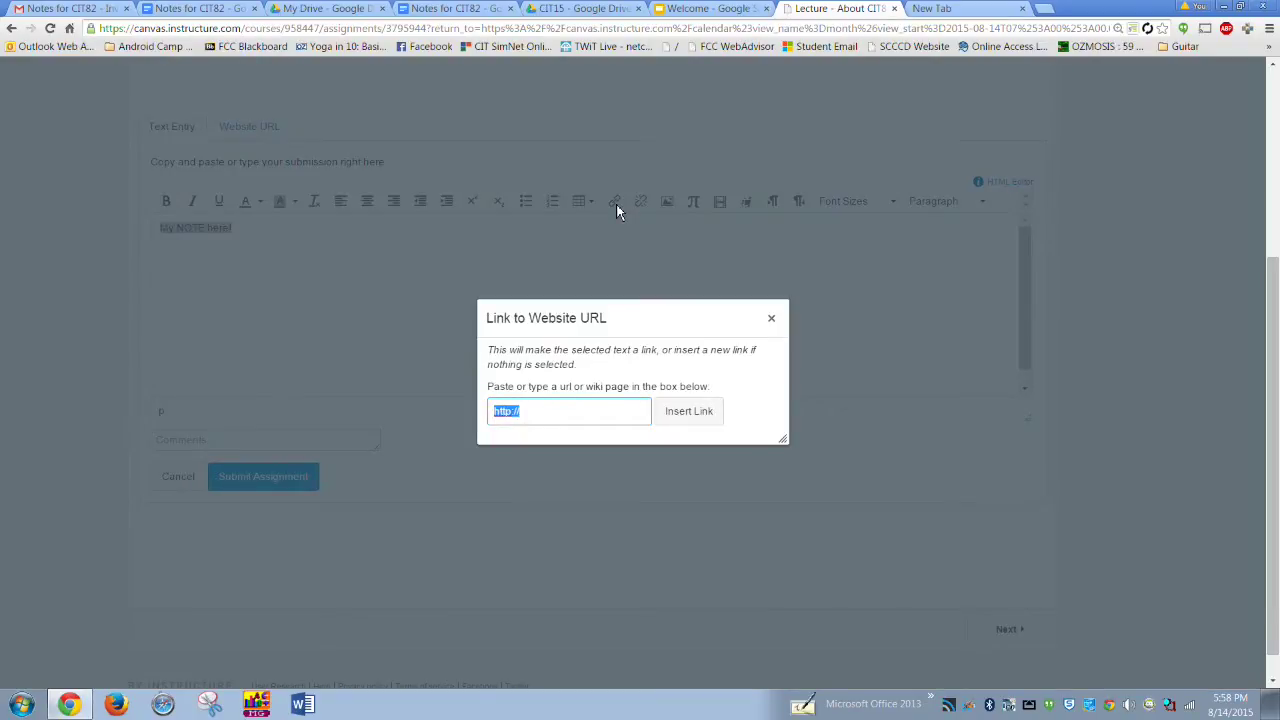
key("ctrl+v")
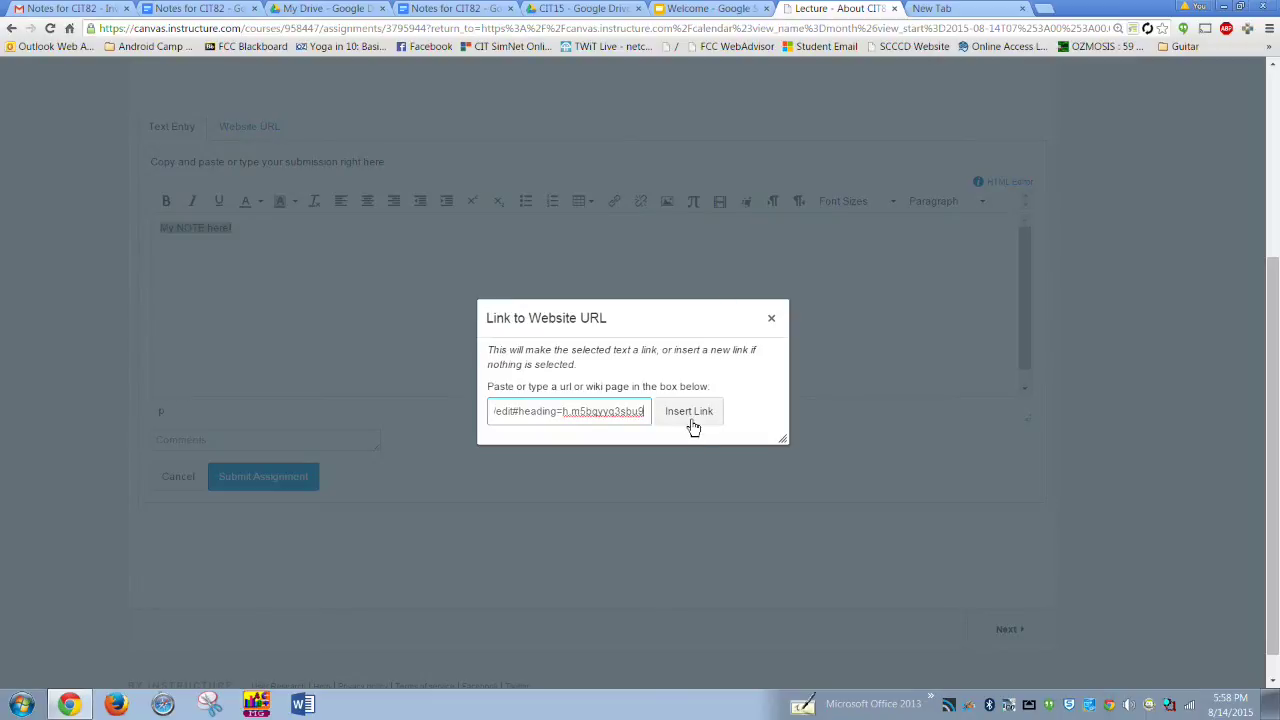
left_click(692, 421)
left_click(302, 273)
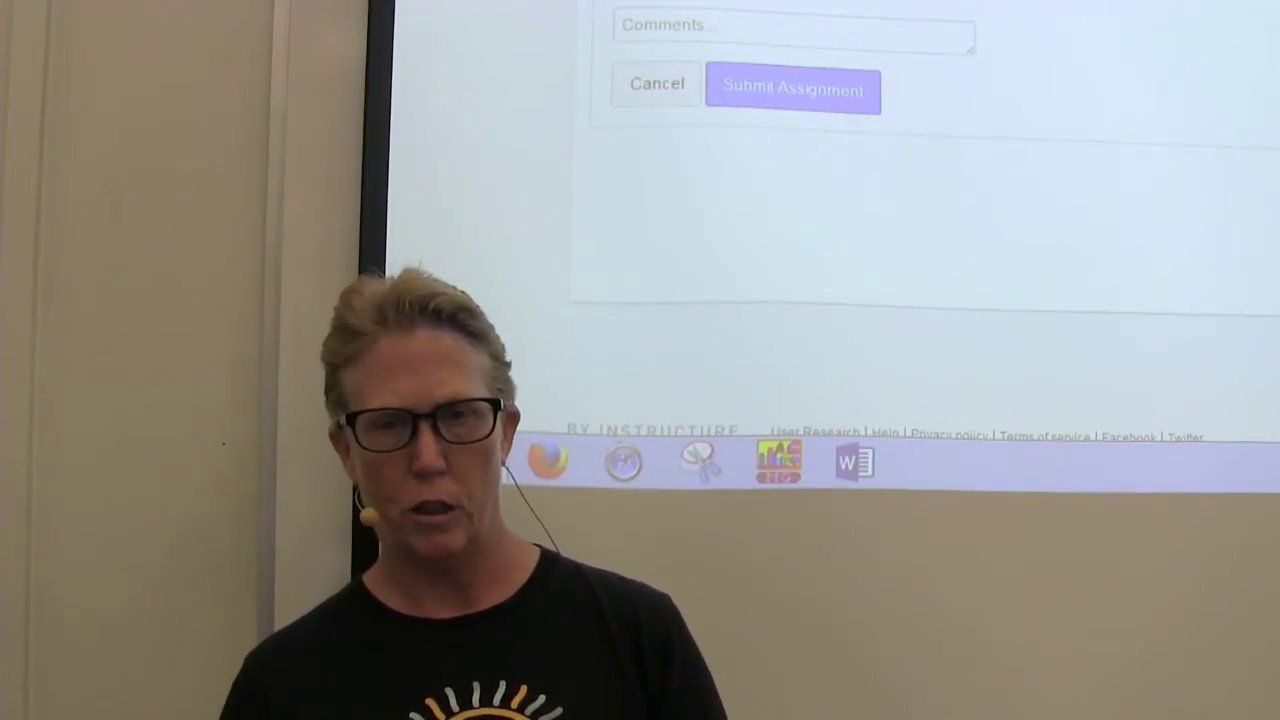
- Submit the Lecture - About CIT82 assignment containing the linked notes
key("alt+Tab")
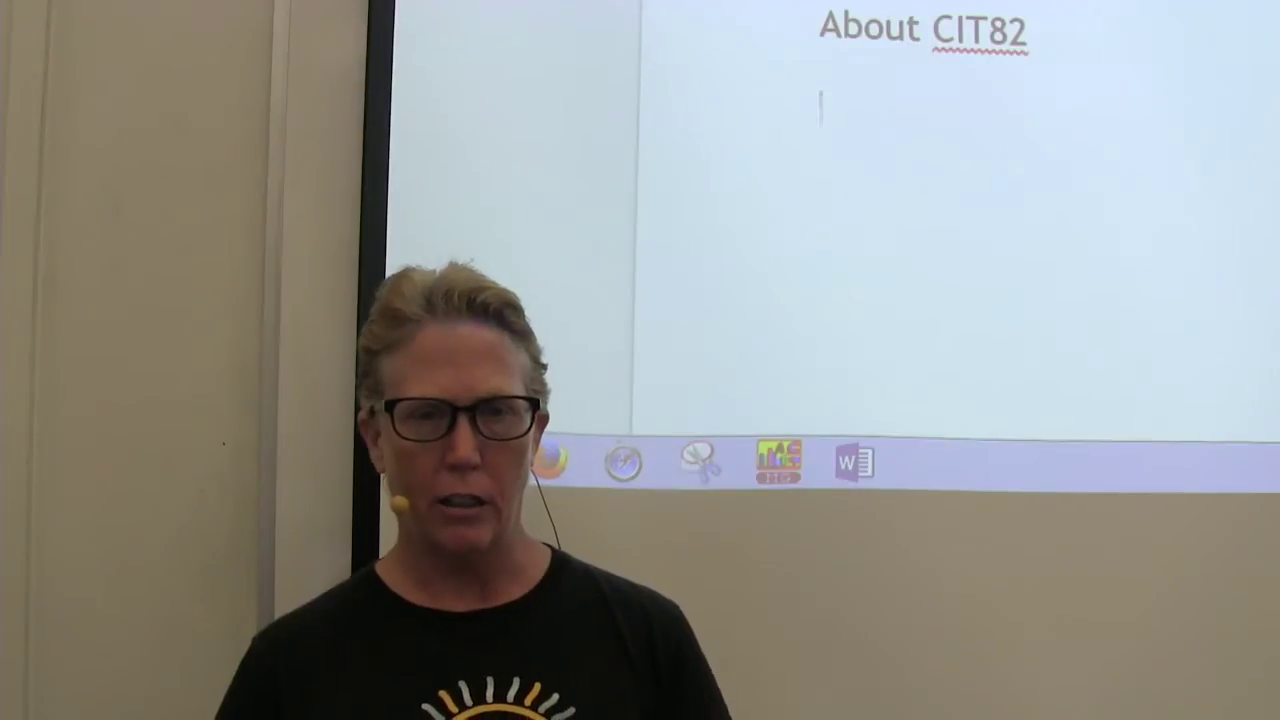
key("alt+Tab")
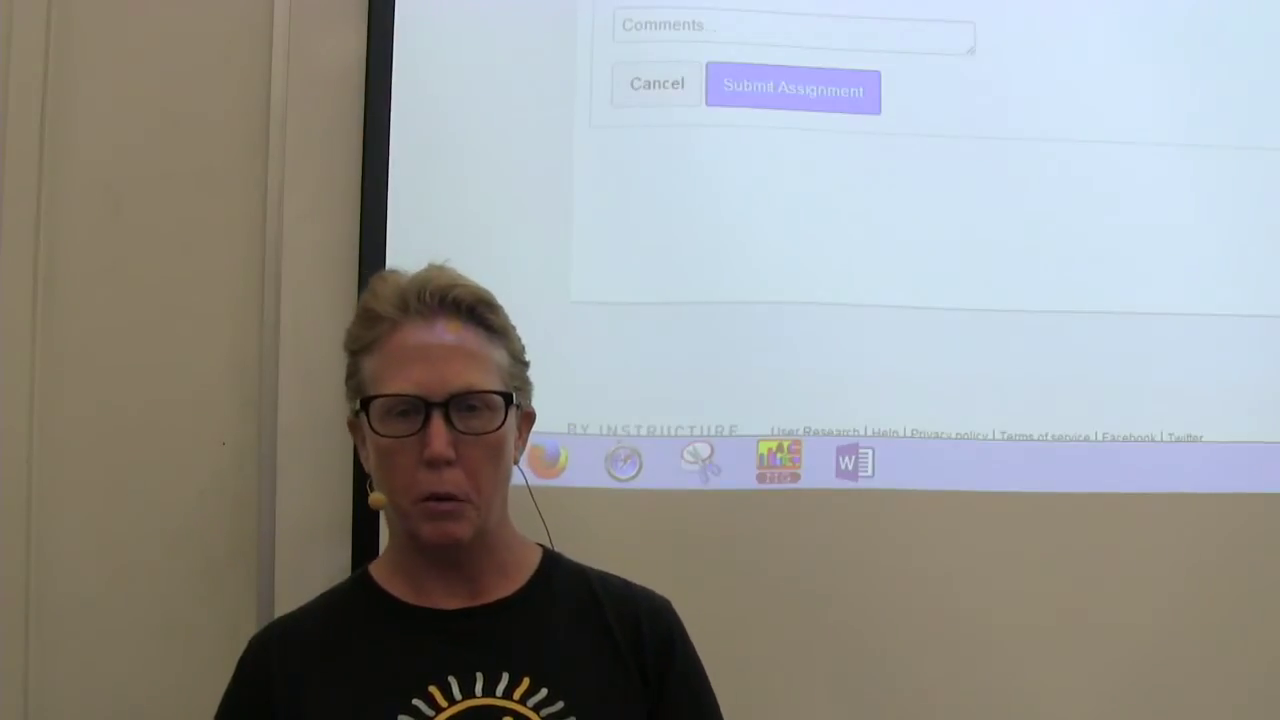
scroll(830, 250, "up", 3)
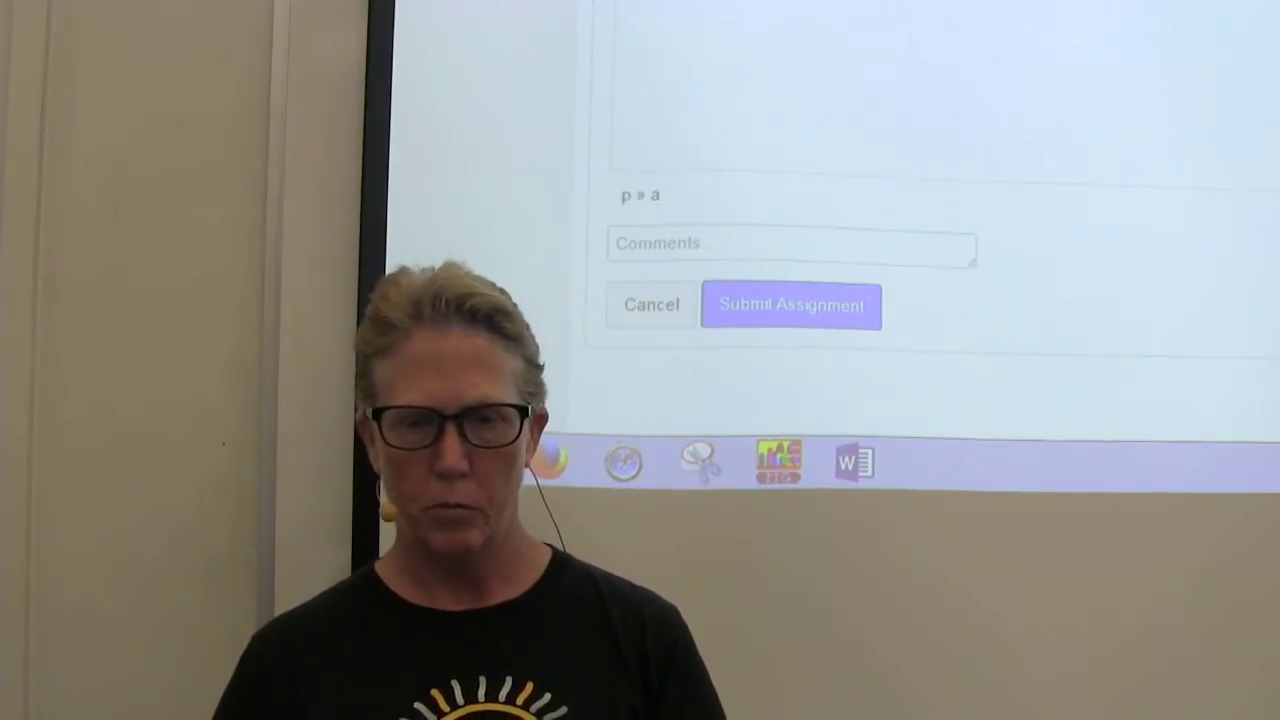
scroll(830, 250, "down", 2)
scroll(830, 250, "down", 3)
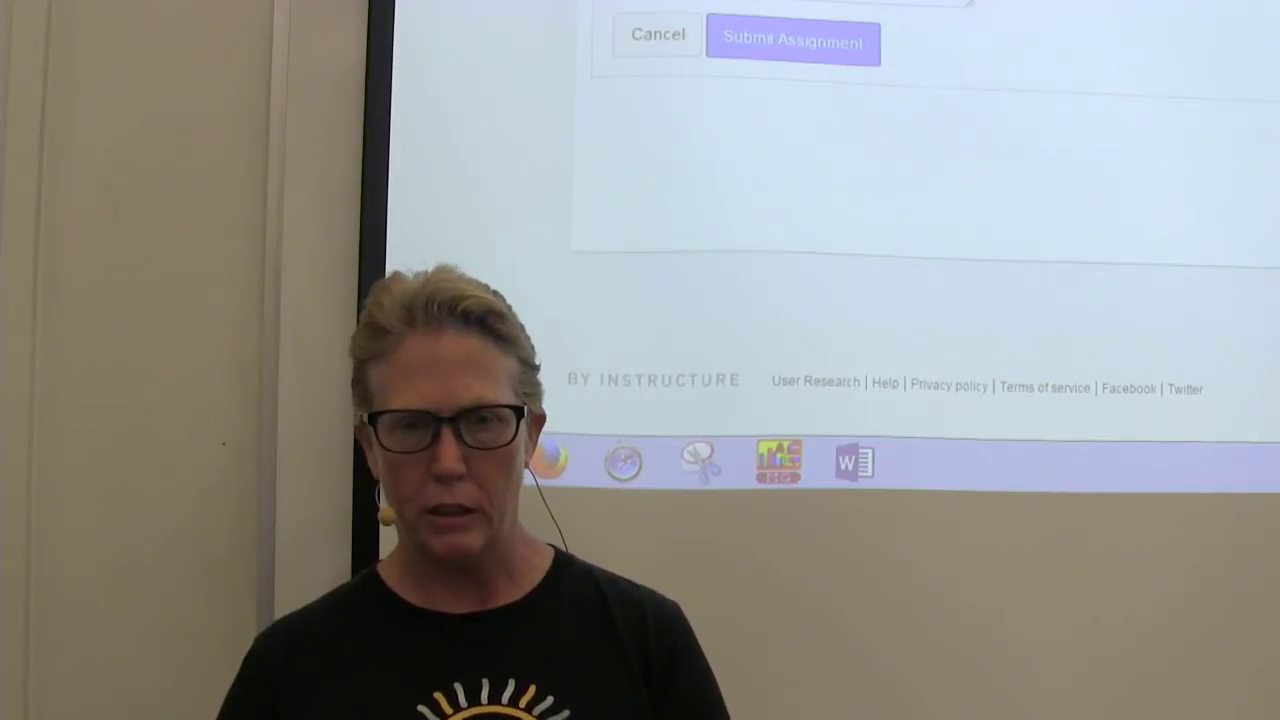
scroll(830, 250, "up", 5)
scroll(830, 250, "up", 2)
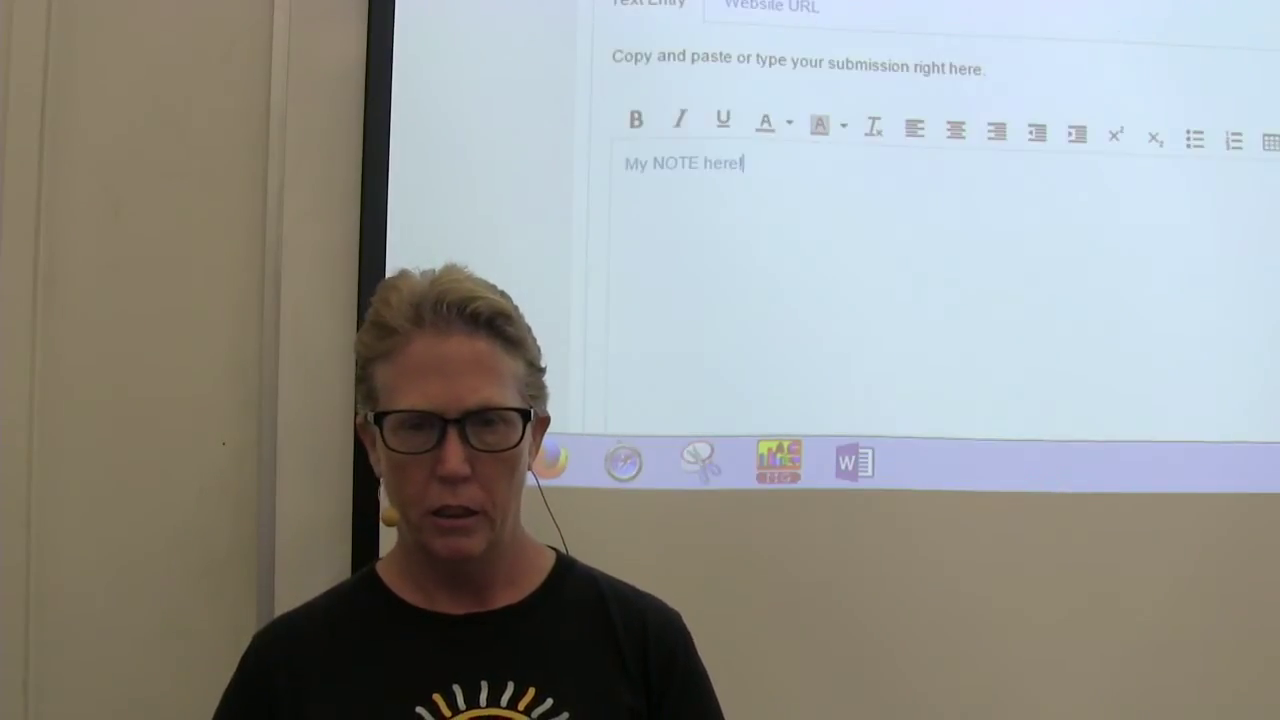
scroll(830, 250, "down", 4)
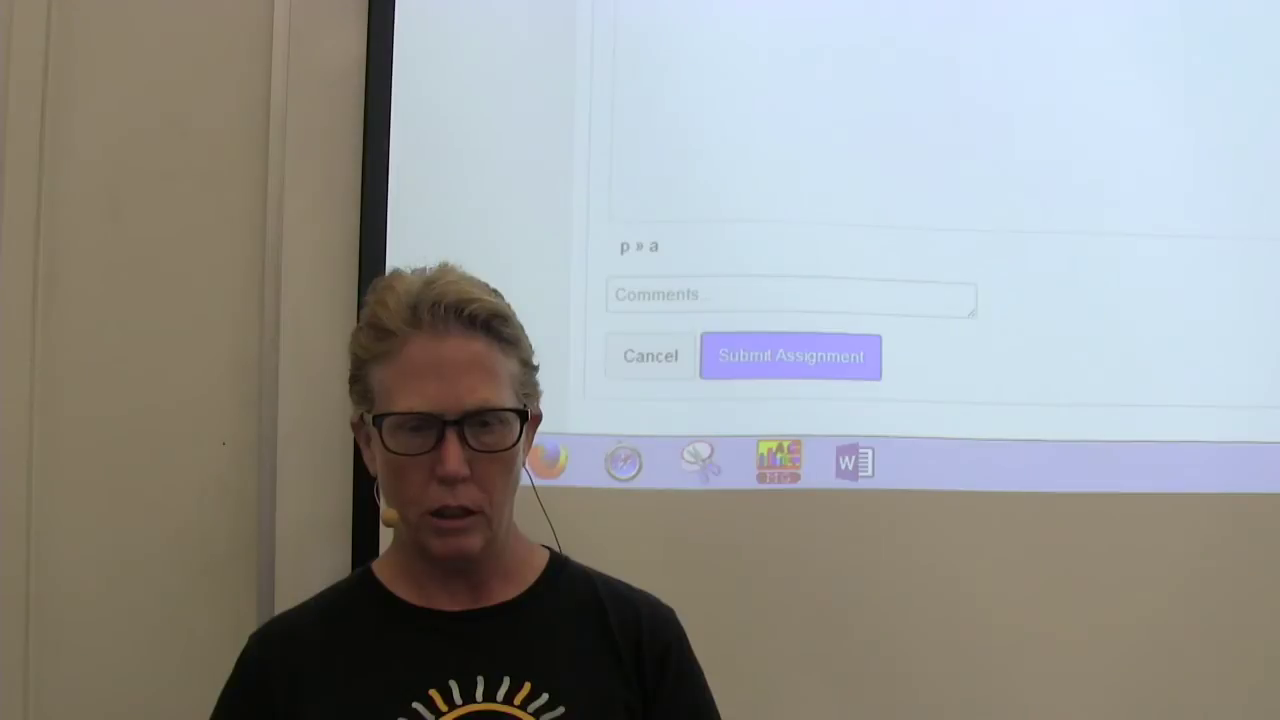
left_click(776, 354)
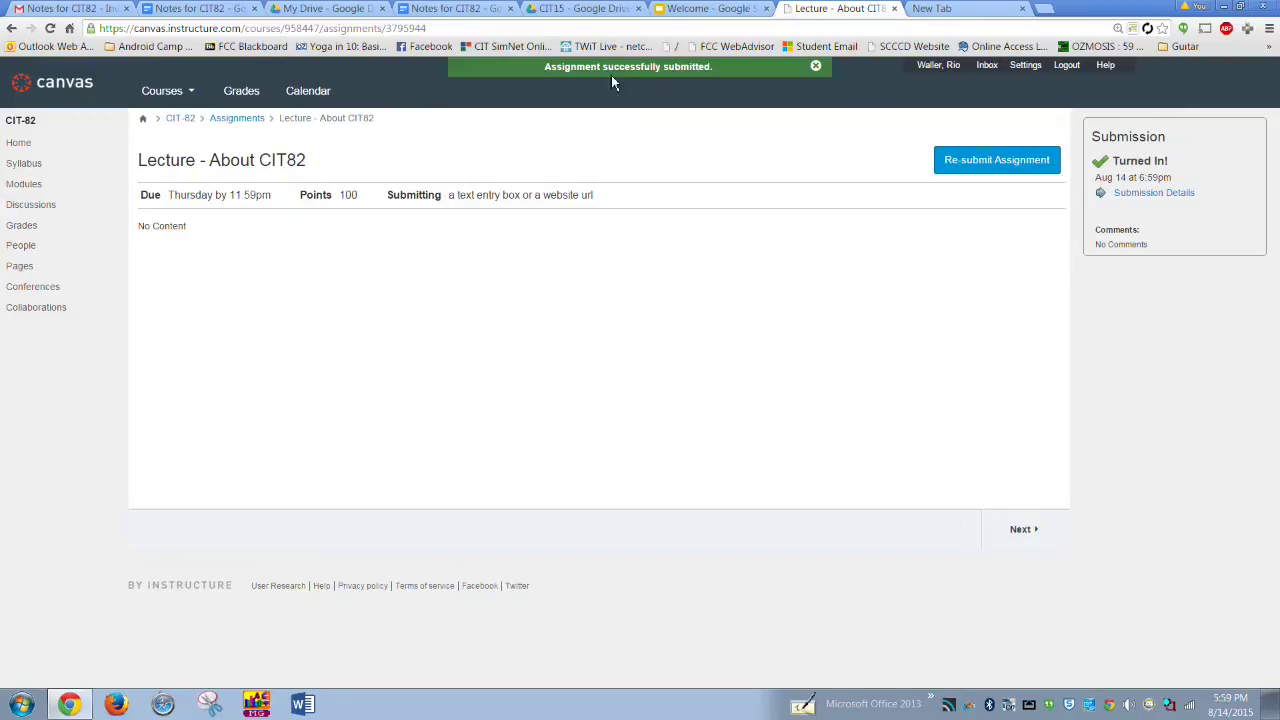
- In Grades, try a what-if score of 0 for the lecture, then go to the Calendar
left_click(240, 90)
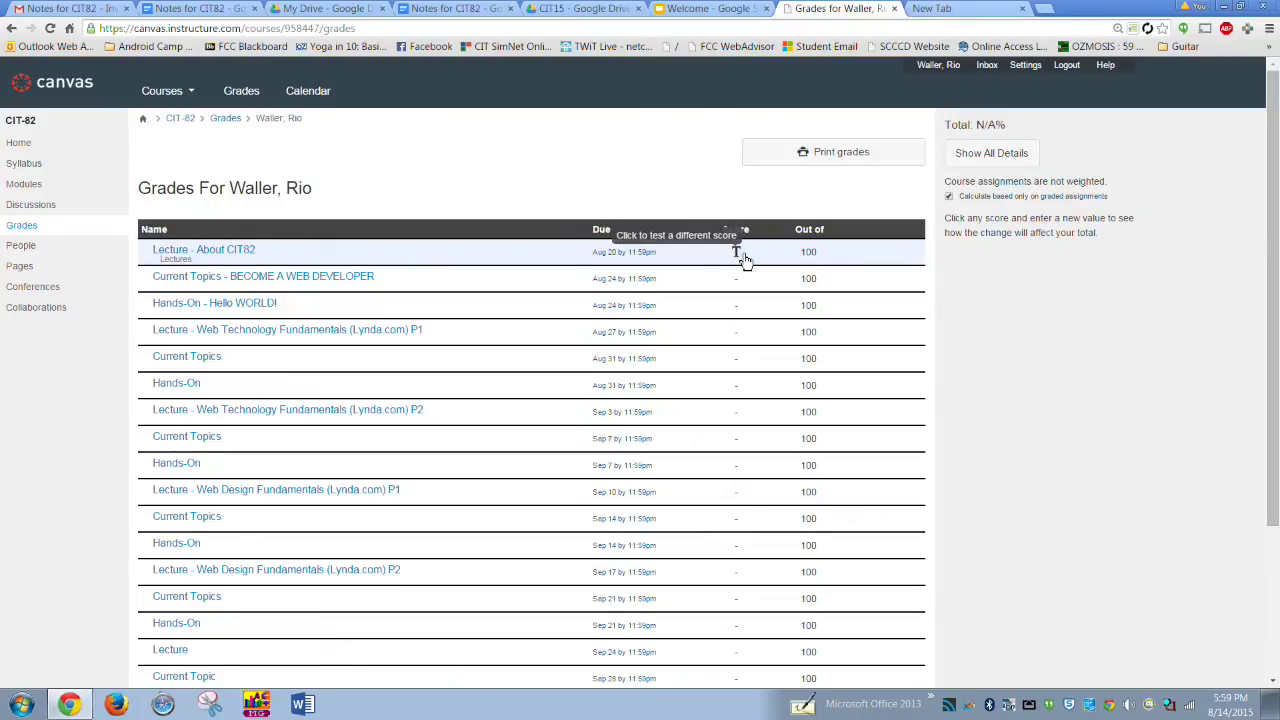
left_click(739, 257)
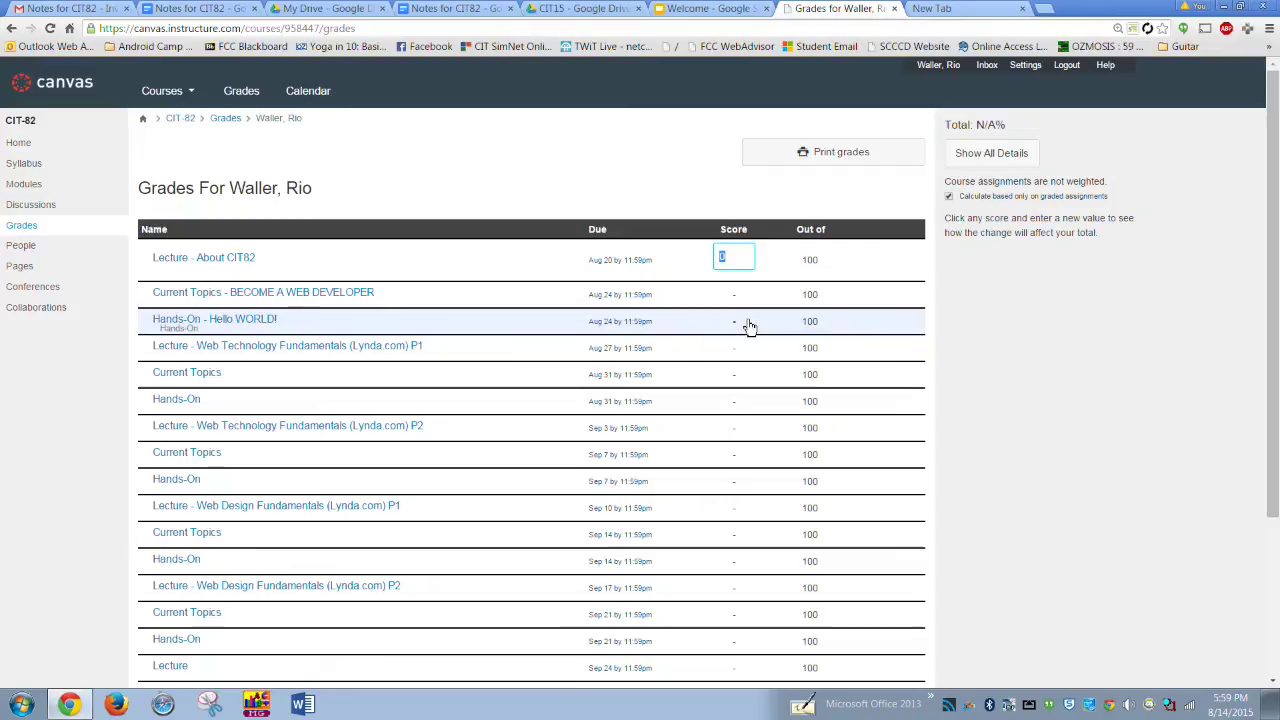
left_click(1134, 333)
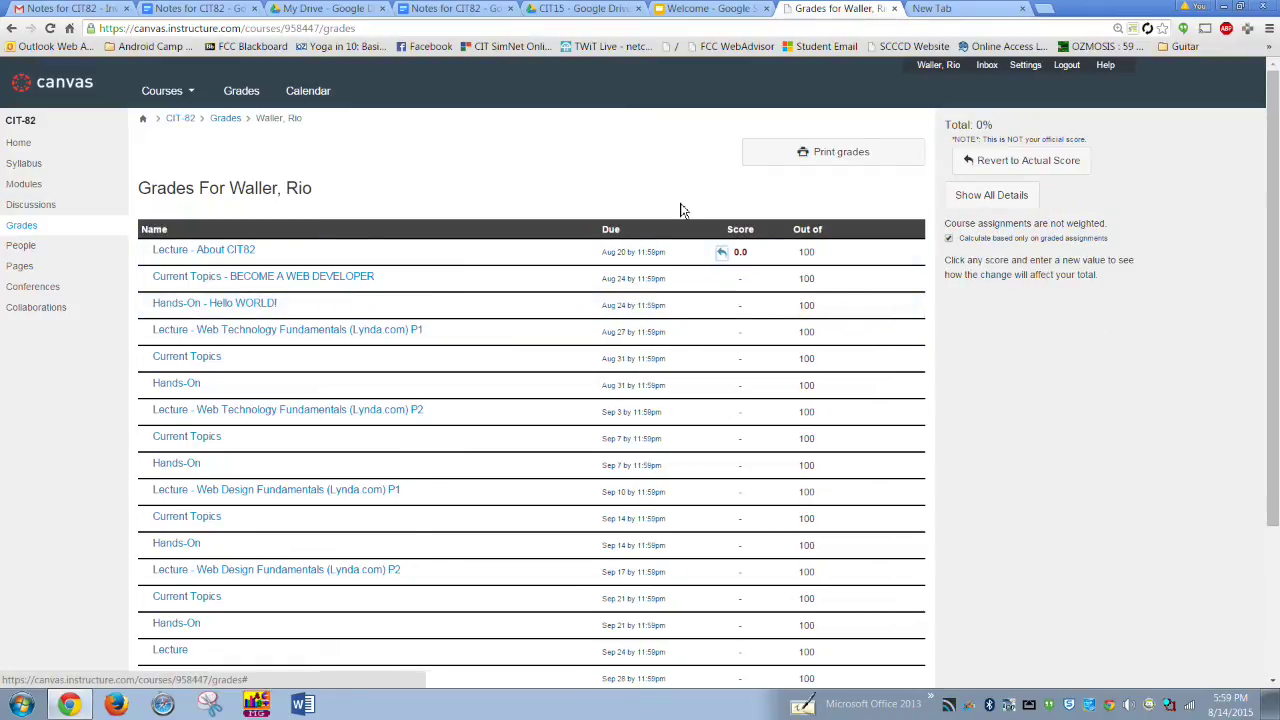
scroll(685, 211, "down", 1)
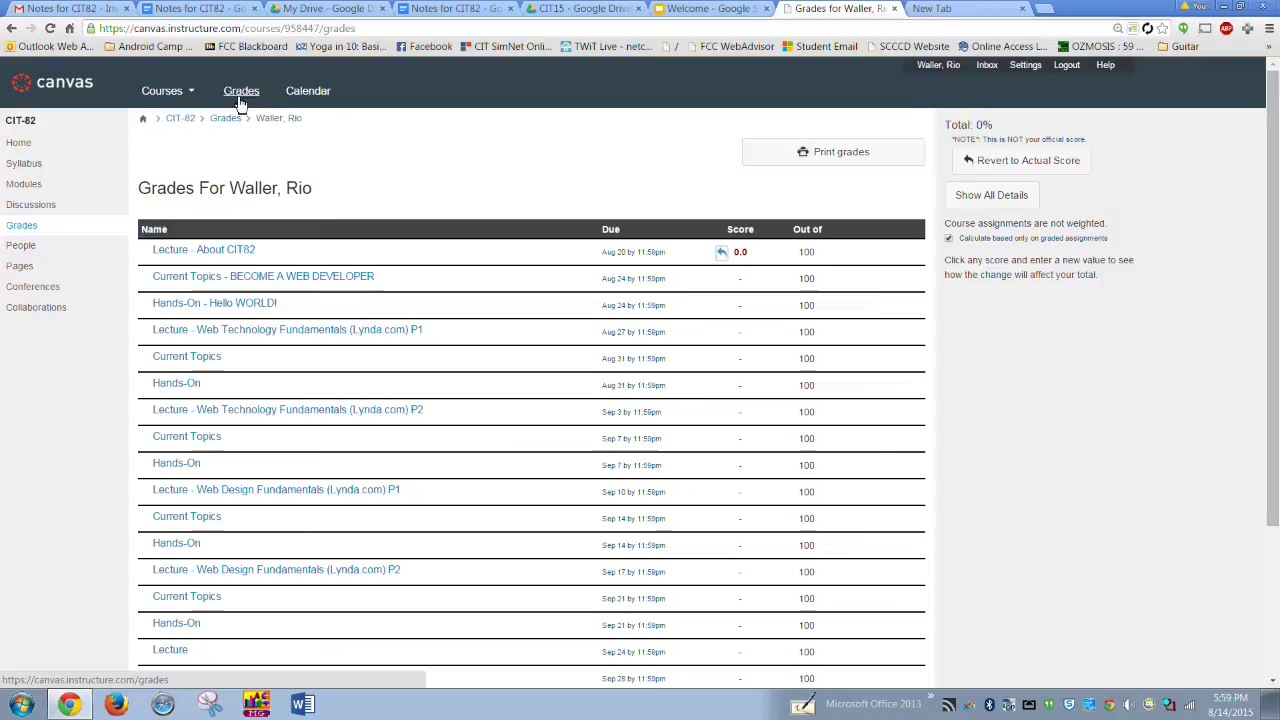
left_click(306, 90)
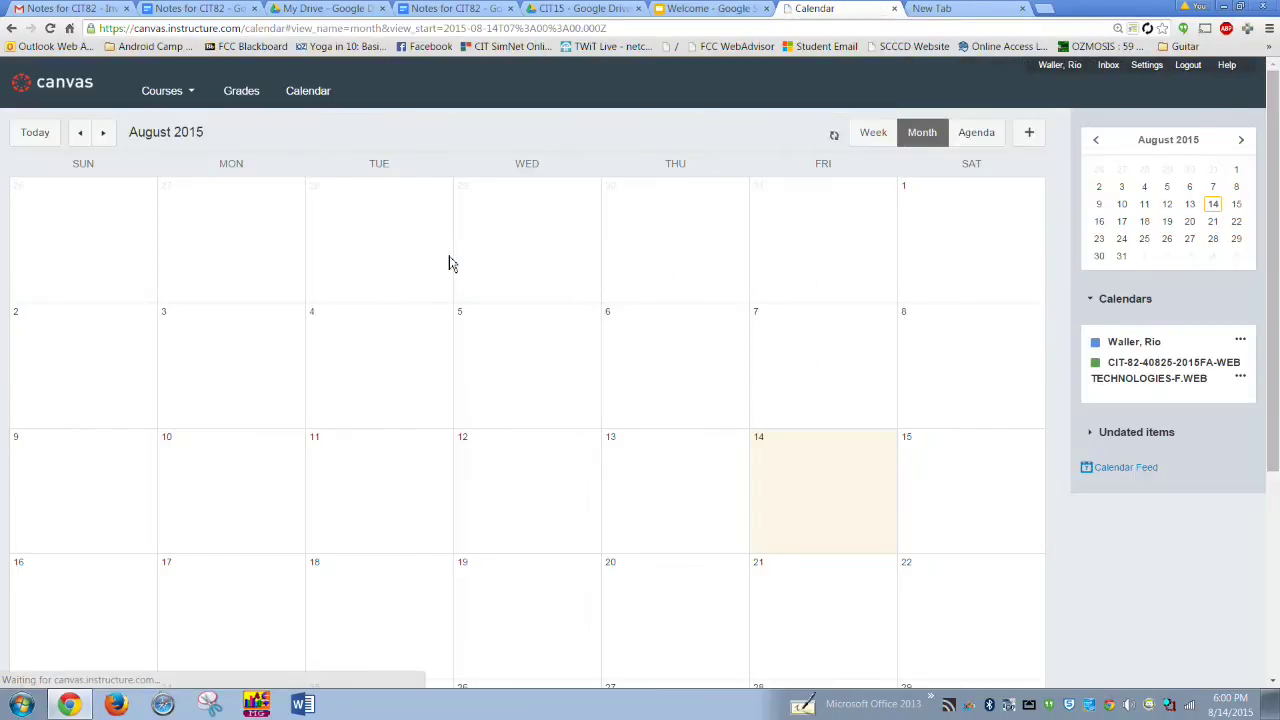
- Zoom the August calendar to 125% to read the crossed-out Aug 20 lecture entry
scroll(449, 263, "down", 2)
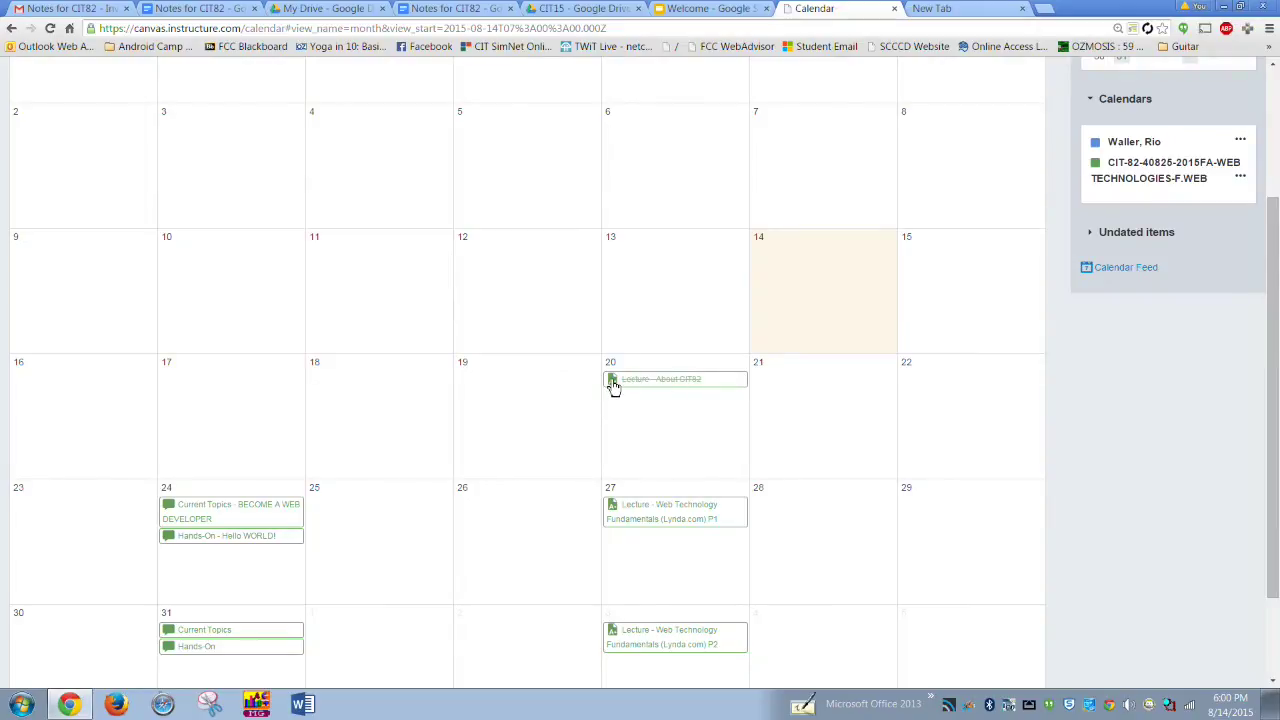
key("ctrl+plus")
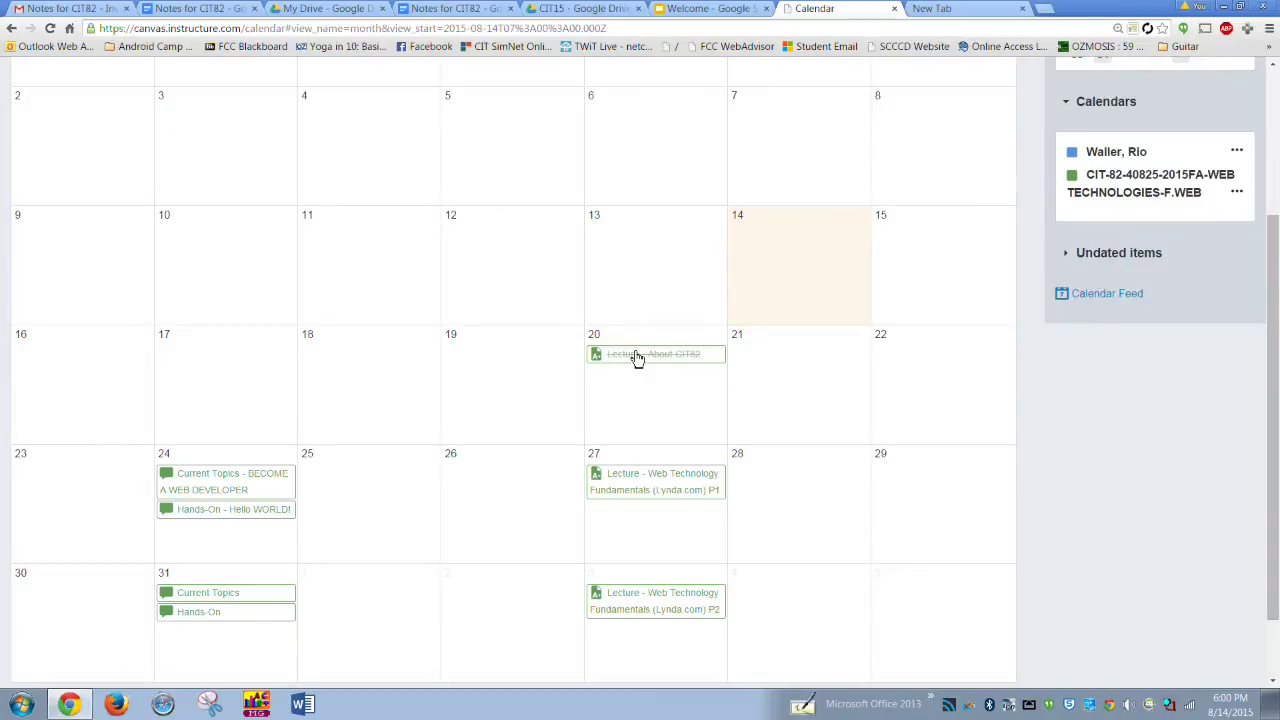
scroll(651, 346, "up", 3)
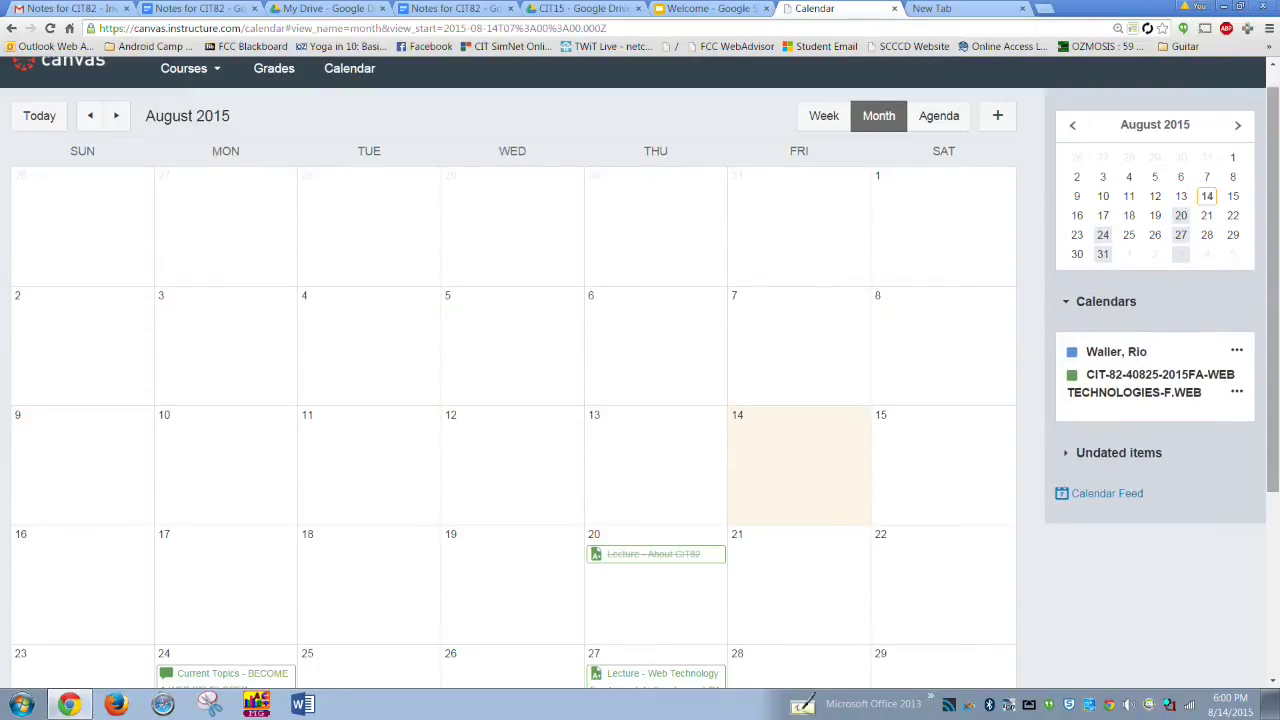